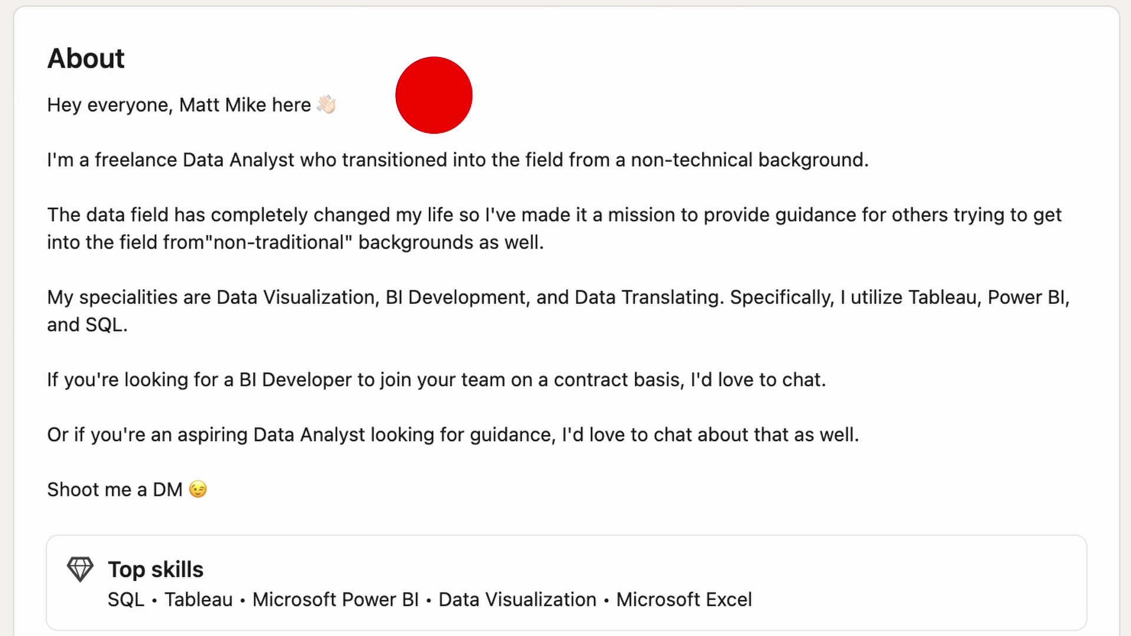
{"action": "scroll", "coordinate": [522, 413], "scroll_direction": "down", "scroll_amount": 10}
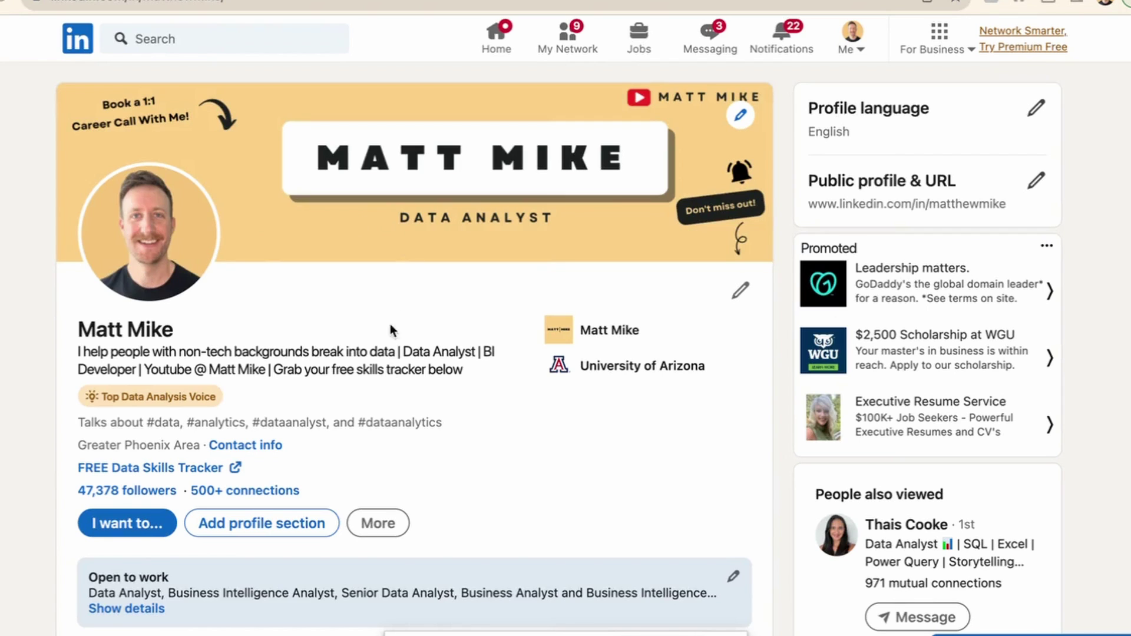
{"action": "triple_click", "coordinate": [397, 353]}
{"action": "left_click", "coordinate": [297, 310]}
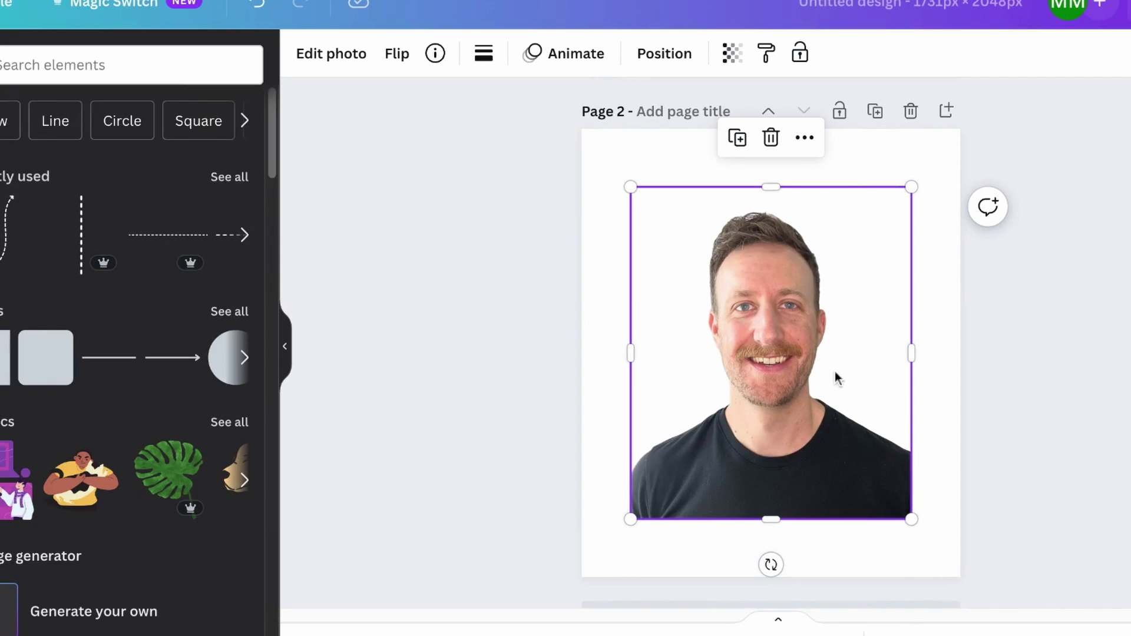
In Canva, resize the portrait into the page's lower-right corner and fill the page background with light orange
{"action": "left_click_drag", "start_coordinate": [908, 517], "coordinate": [960, 577]}
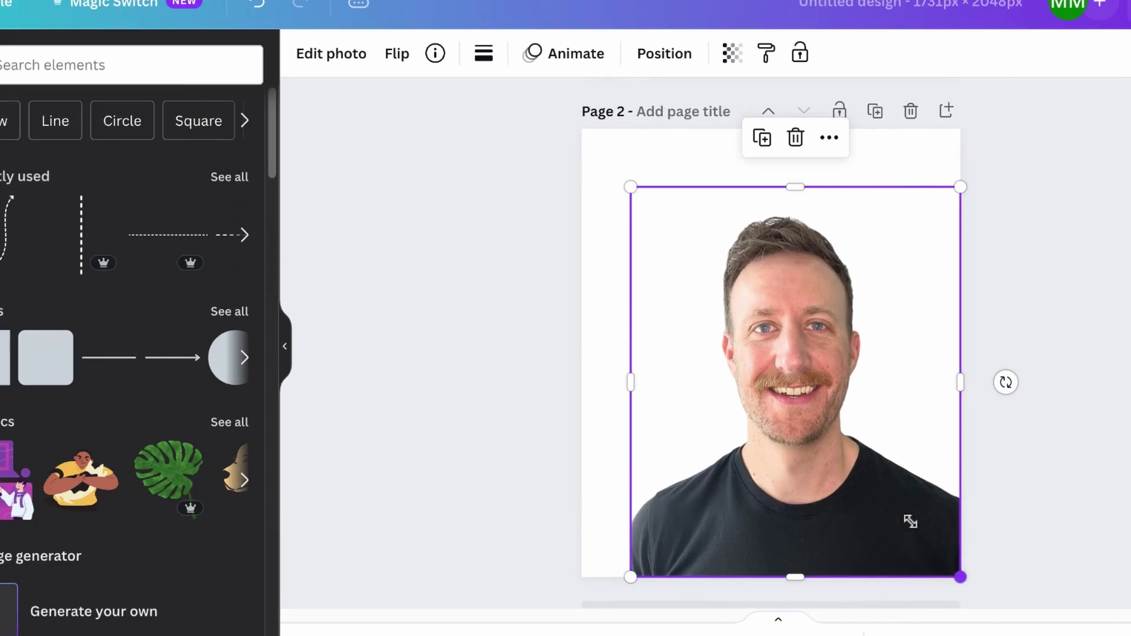
{"action": "left_click_drag", "start_coordinate": [630, 188], "coordinate": [658, 222]}
{"action": "left_click", "coordinate": [627, 179]}
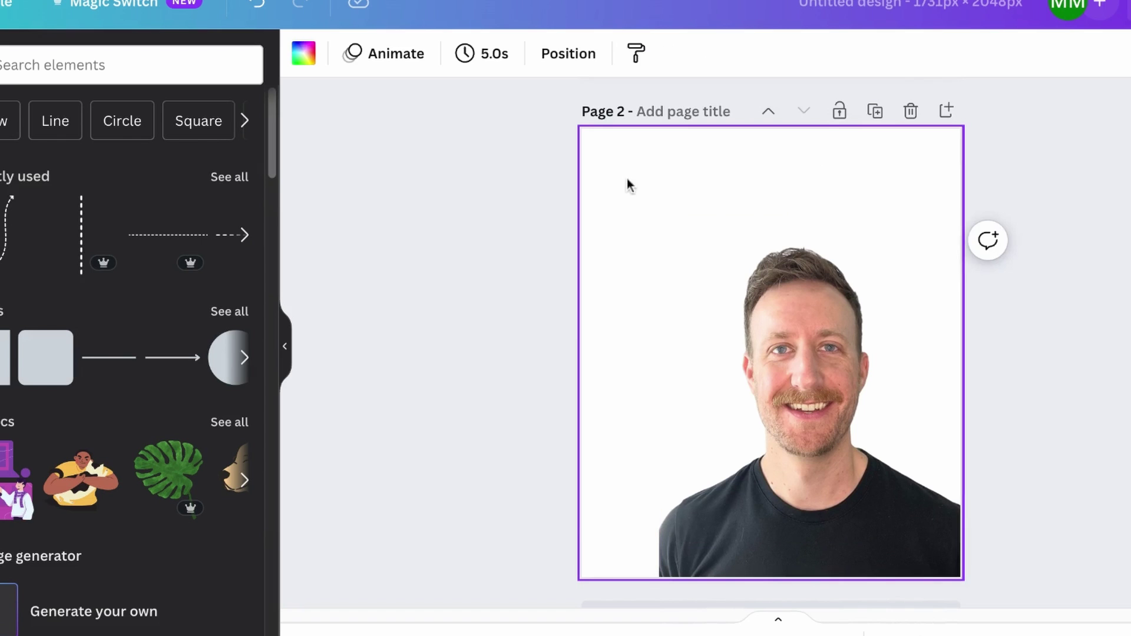
{"action": "left_click", "coordinate": [309, 59]}
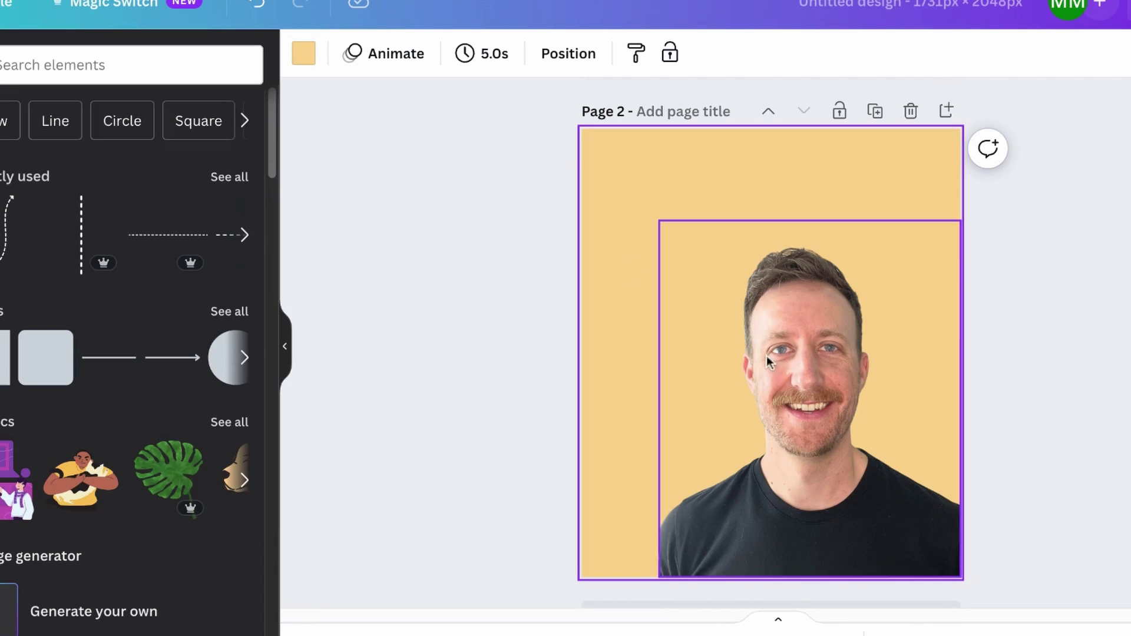
Enlarge the portrait to fill the whole page and open the sharing options for the design
{"action": "left_click", "coordinate": [768, 361]}
{"action": "left_click_drag", "start_coordinate": [658, 220], "coordinate": [582, 129]}
{"action": "left_click", "coordinate": [1101, 209]}
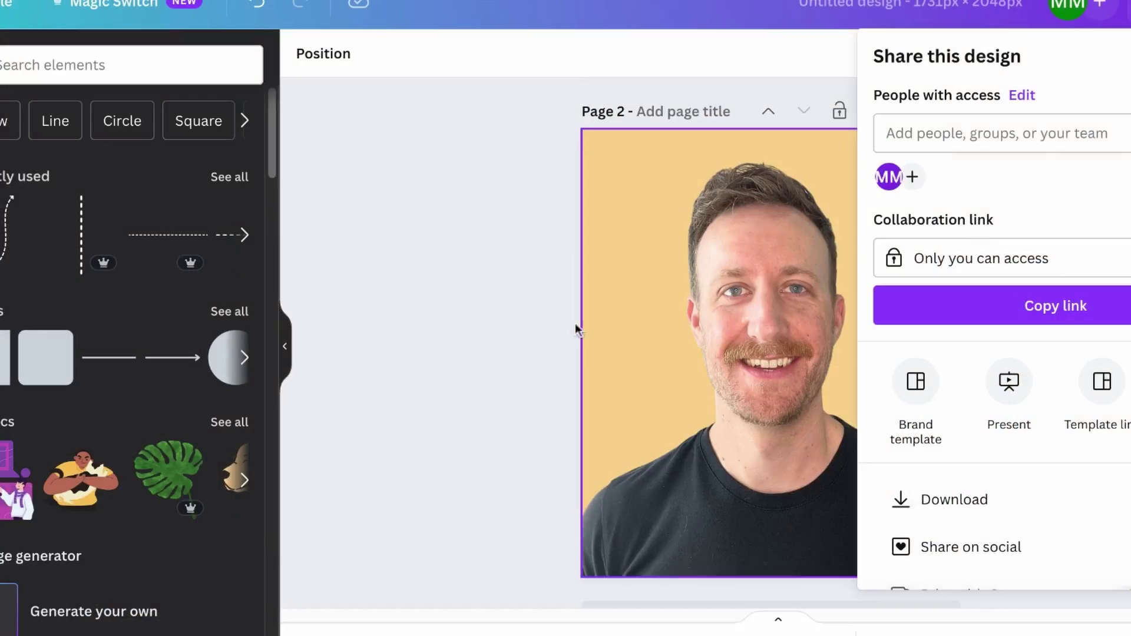
{"action": "left_click", "coordinate": [478, 322]}
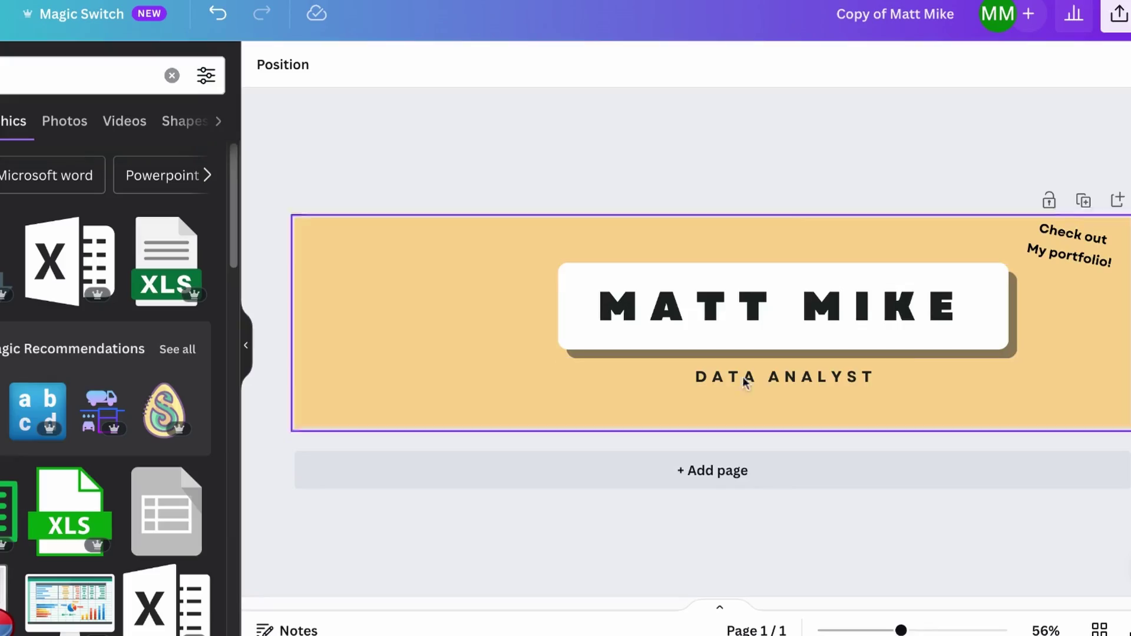
Search the graphics for "arrow", insert the thick curved arrow on the banner and rotate it to point downward
{"action": "left_click", "coordinate": [1085, 249]}
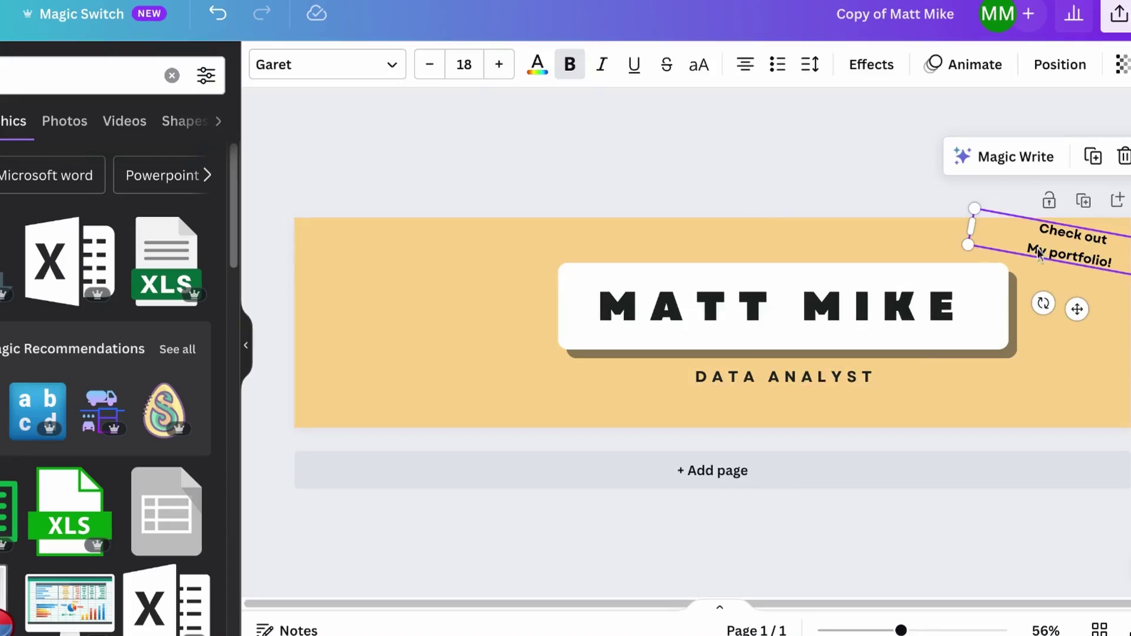
{"action": "left_click", "coordinate": [12, 84]}
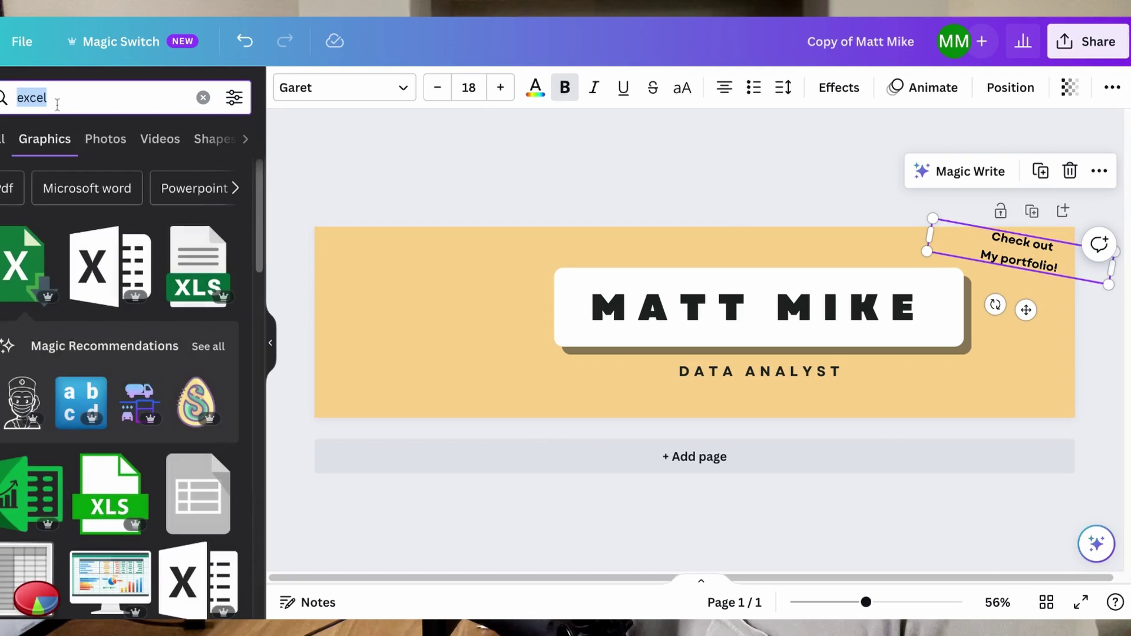
{"action": "type", "text": "arrow"}
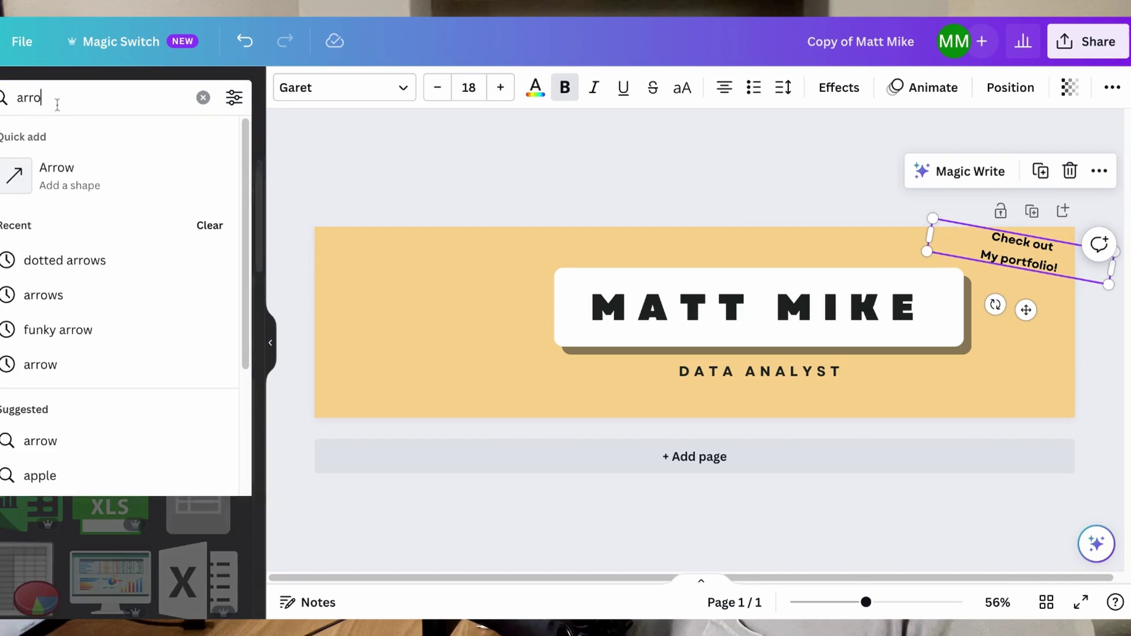
{"action": "key", "text": "Return"}
{"action": "left_click", "coordinate": [198, 355]}
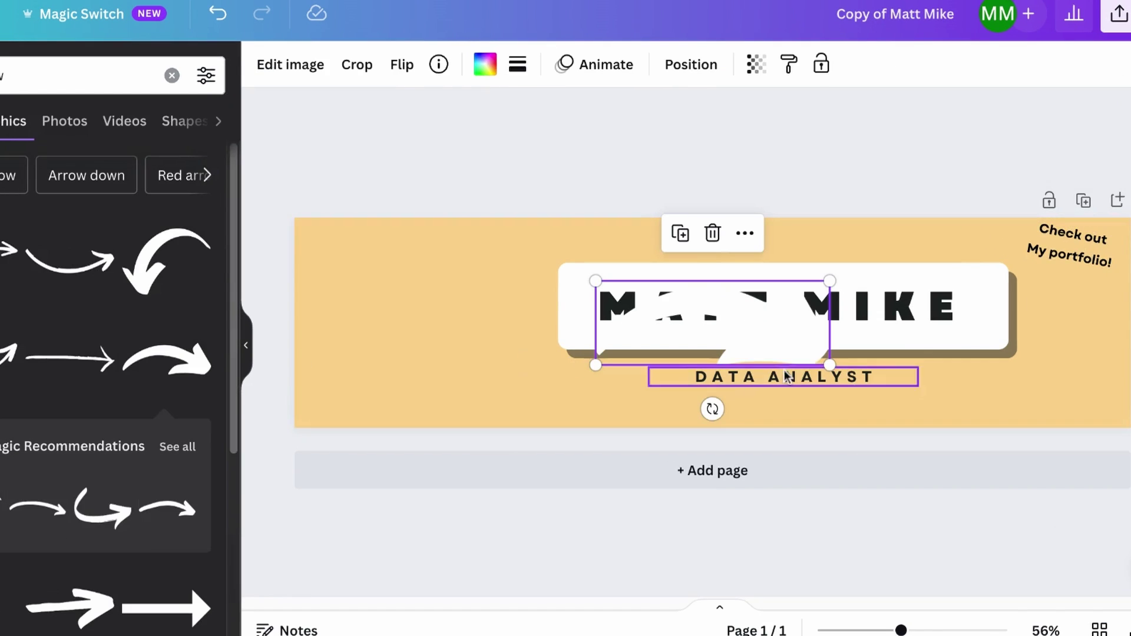
{"action": "left_click_drag", "start_coordinate": [693, 398], "coordinate": [627, 332]}
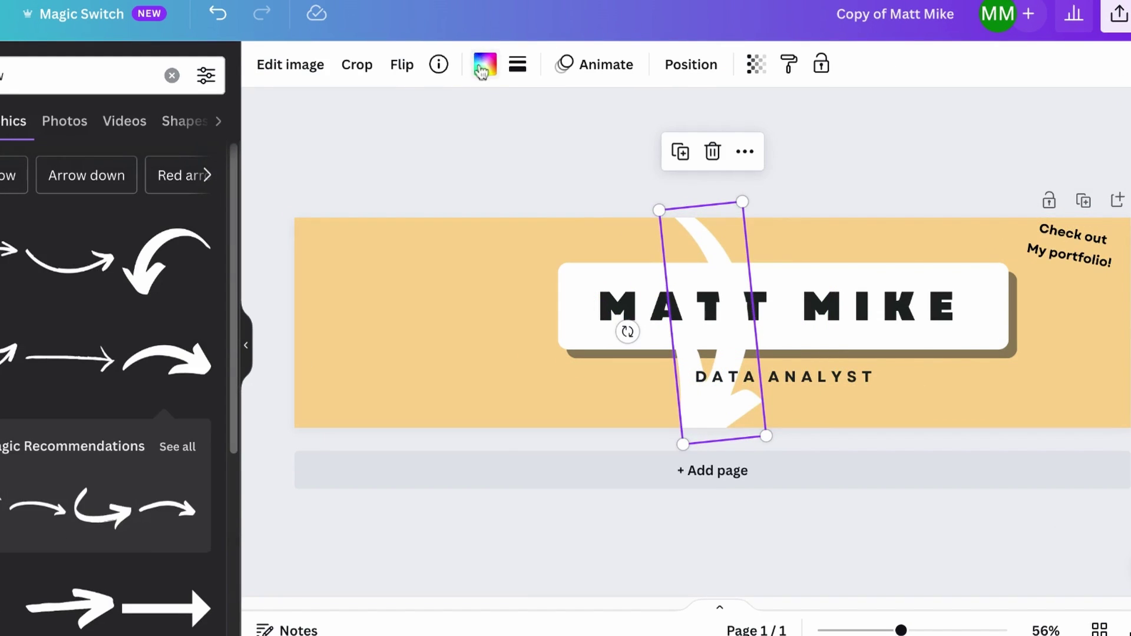
Recolour the arrow near-black, shrink it to about 124 × 44 and place it below the "Check out My portfolio!" text
{"action": "left_click", "coordinate": [482, 71]}
{"action": "left_click", "coordinate": [5, 324]}
{"action": "left_click_drag", "start_coordinate": [694, 407], "coordinate": [1086, 279]}
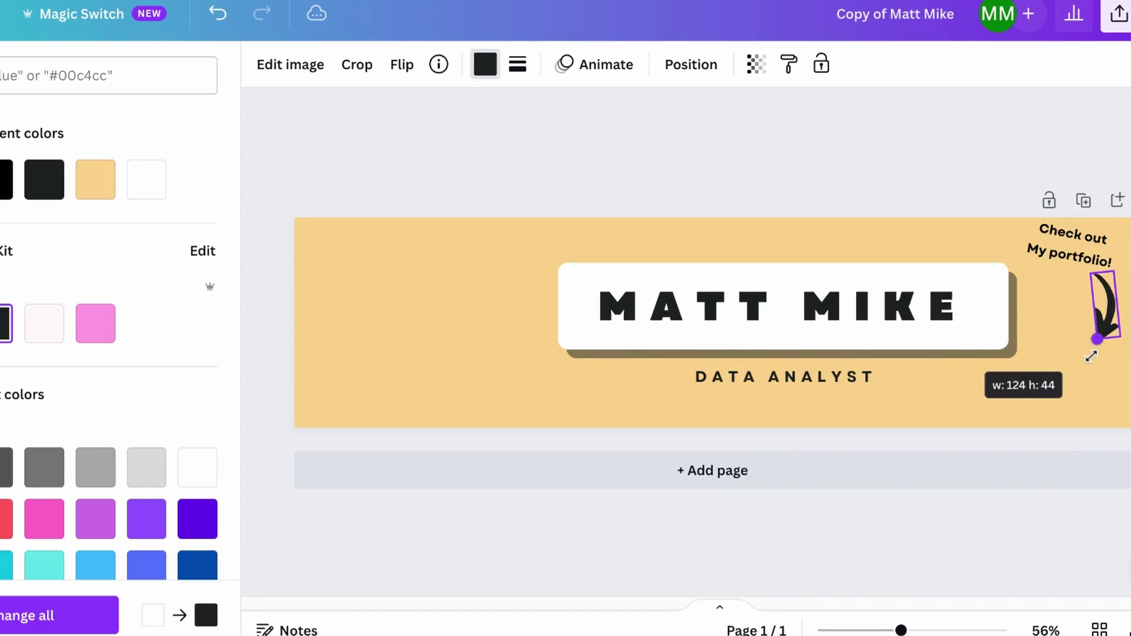
{"action": "left_click_drag", "start_coordinate": [1090, 356], "coordinate": [1093, 353]}
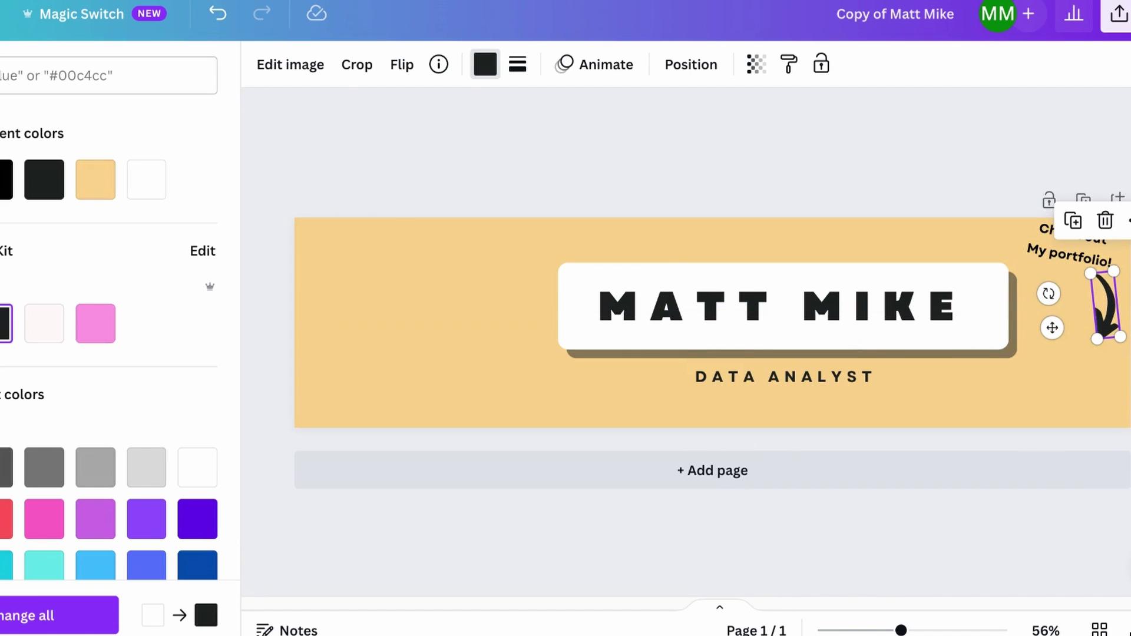
Insert the recently used green Excel graphic and place it at a small size in the banner's upper-left corner
{"action": "left_click", "coordinate": [0, 156]}
{"action": "left_click", "coordinate": [178, 244]}
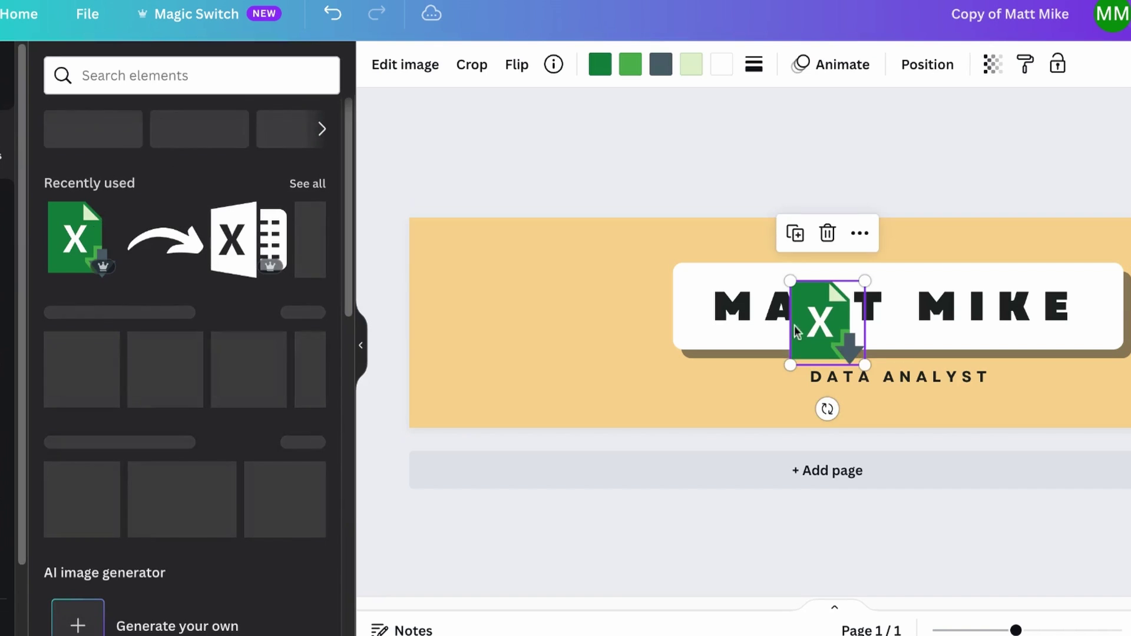
{"action": "left_click_drag", "start_coordinate": [840, 361], "coordinate": [454, 263]}
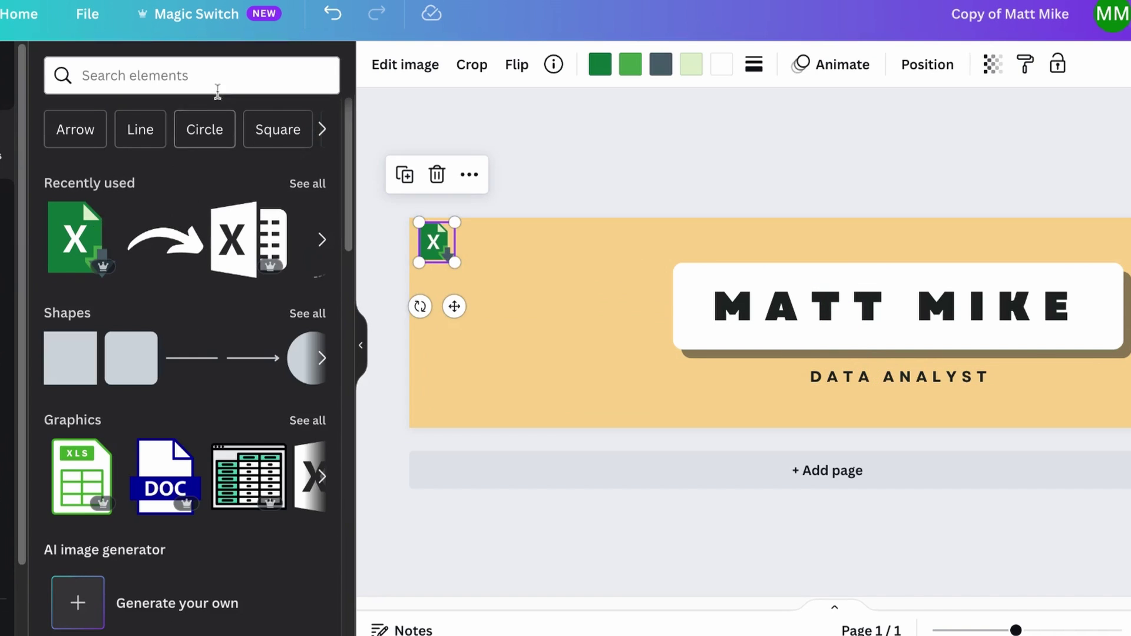
Search the elements for "sql", insert the blue-green database graphic and place it at a small size beside the Excel icon
{"action": "left_click", "coordinate": [215, 76]}
{"action": "type", "text": "sql"}
{"action": "key", "text": "Return"}
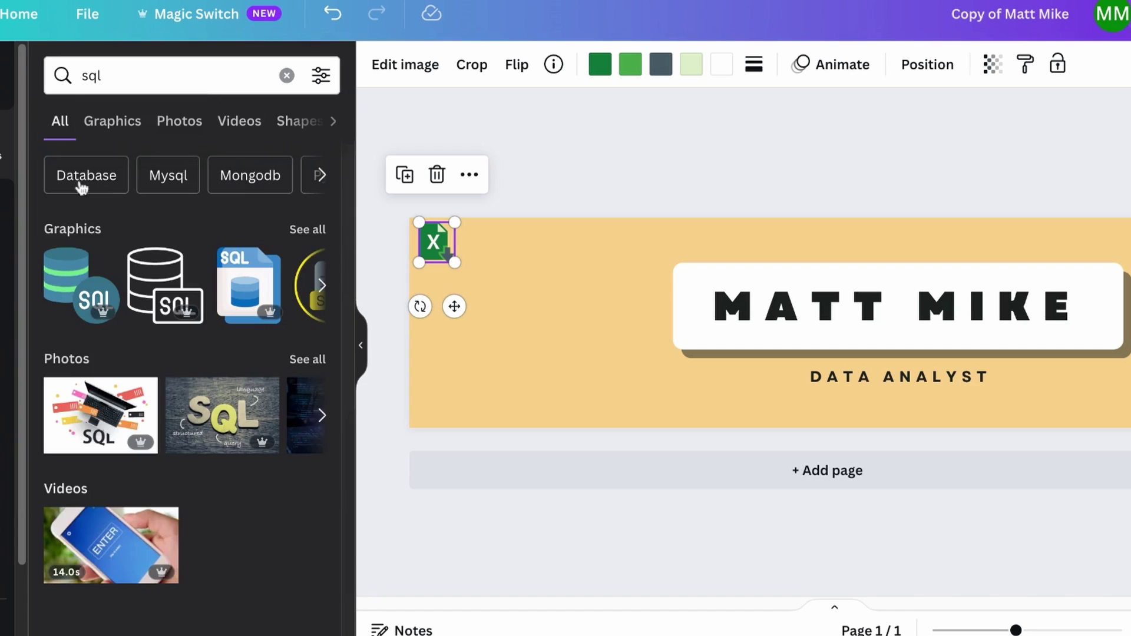
{"action": "left_click", "coordinate": [94, 297]}
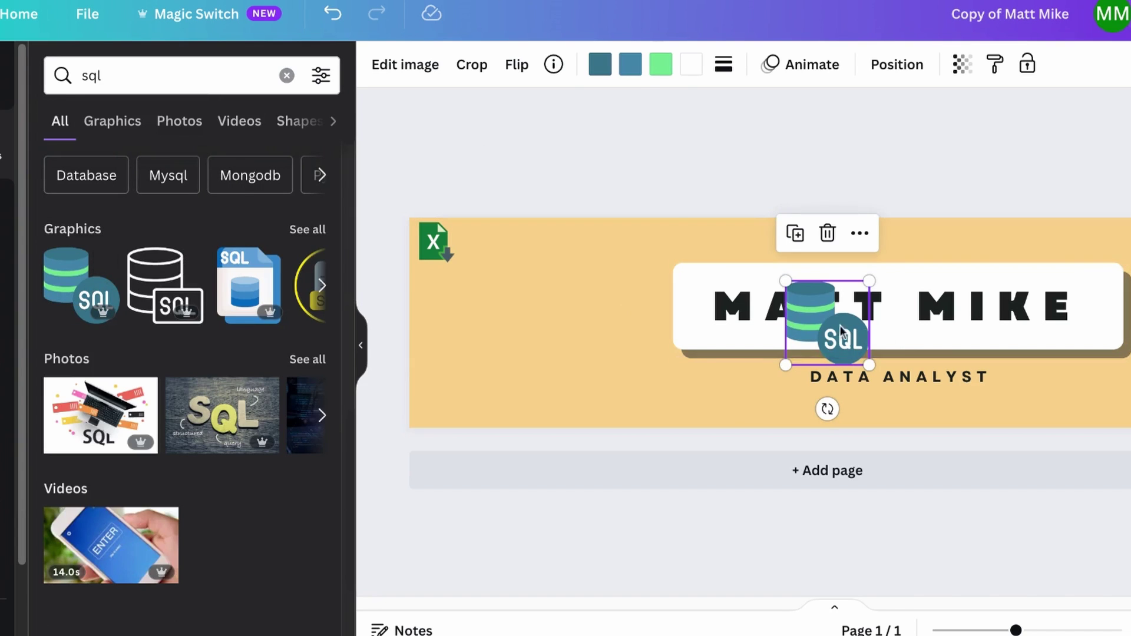
{"action": "left_click_drag", "start_coordinate": [839, 325], "coordinate": [572, 266]}
{"action": "left_click_drag", "start_coordinate": [596, 304], "coordinate": [559, 264]}
{"action": "left_click_drag", "start_coordinate": [539, 244], "coordinate": [489, 241]}
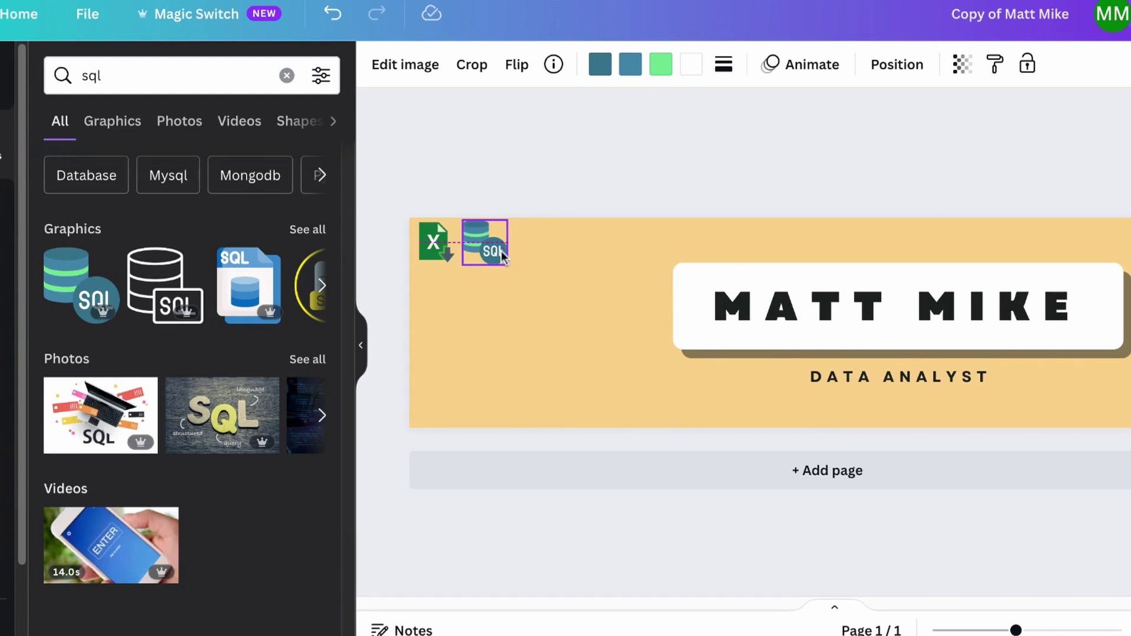
Search the elements for "tableau", insert the coloured crosses logo and place it at a small size beside the SQL icon
{"action": "triple_click", "coordinate": [176, 76]}
{"action": "type", "text": "tableau"}
{"action": "key", "text": "Return"}
{"action": "left_click", "coordinate": [82, 286]}
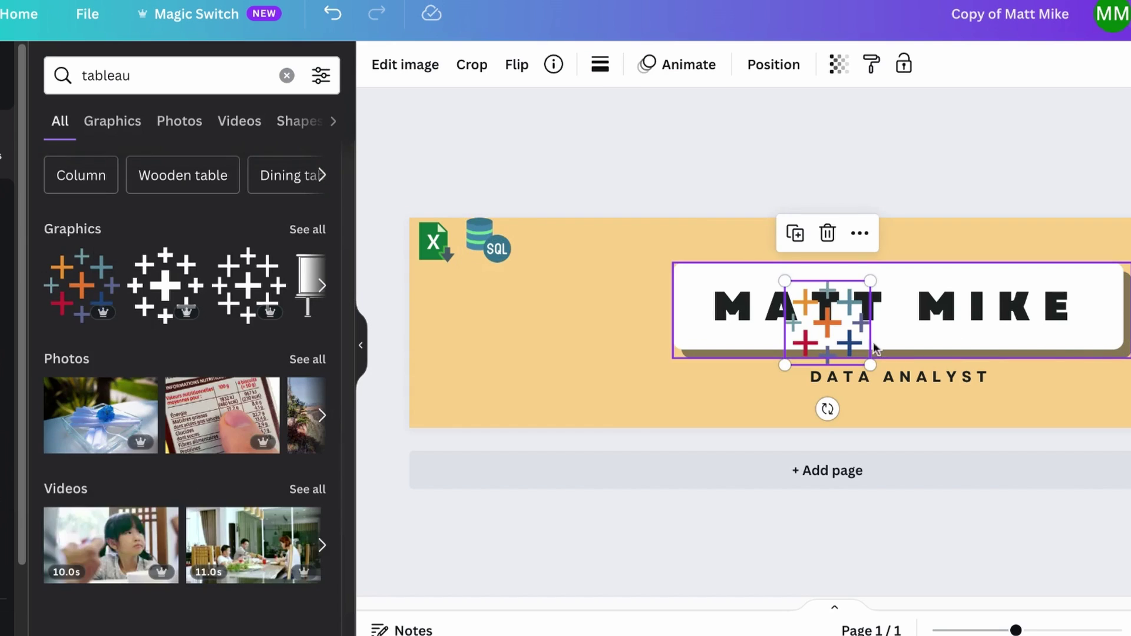
{"action": "left_click_drag", "start_coordinate": [875, 349], "coordinate": [568, 267]}
Search the graphics for "power bi", insert the black bar-chart logo and place it at a small size beside the Tableau icon
{"action": "triple_click", "coordinate": [194, 76]}
{"action": "type", "text": "p"}
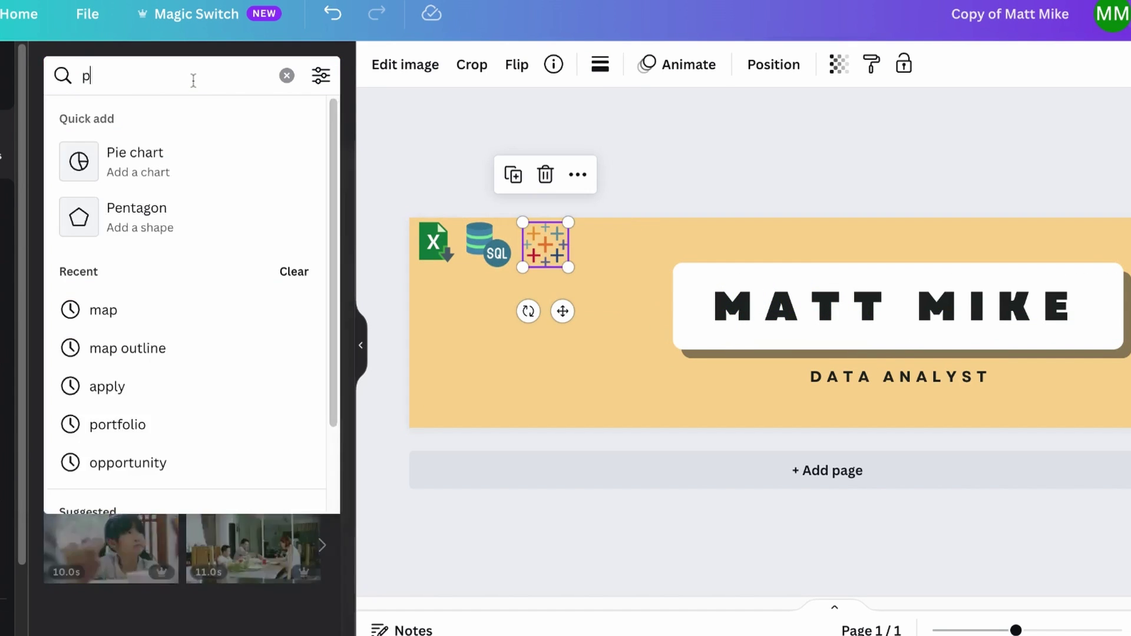
{"action": "type", "text": "ower bi"}
{"action": "key", "text": "Return"}
{"action": "left_click", "coordinate": [315, 227]}
{"action": "left_click", "coordinate": [184, 262]}
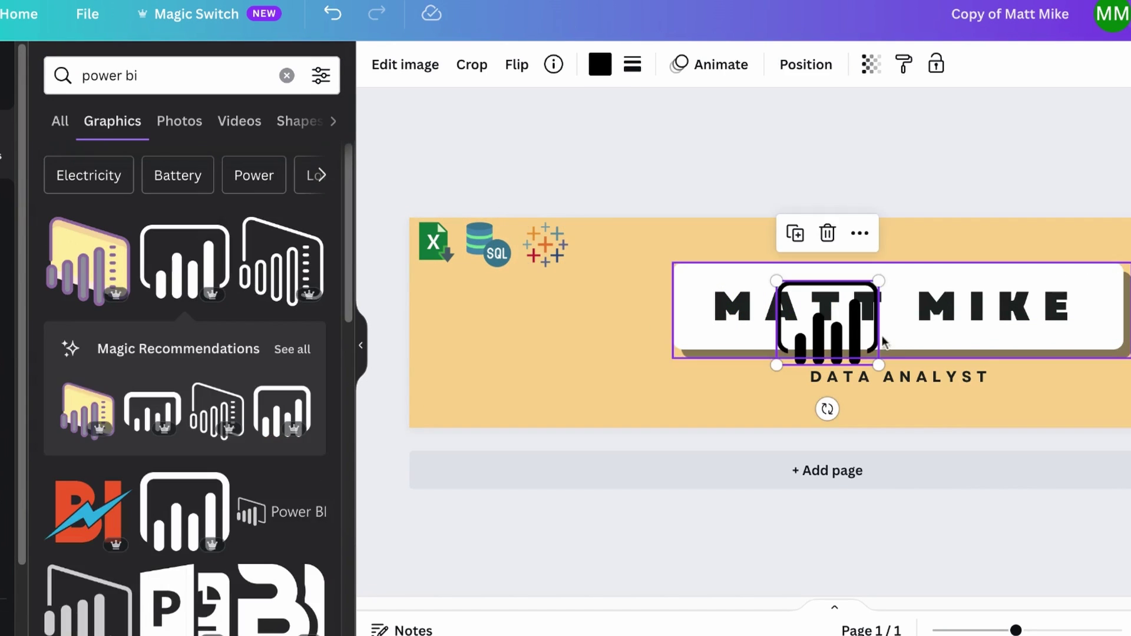
{"action": "left_click_drag", "start_coordinate": [872, 330], "coordinate": [628, 271]}
{"action": "left_click_drag", "start_coordinate": [532, 306], "coordinate": [583, 263]}
{"action": "left_click", "coordinate": [434, 295]}
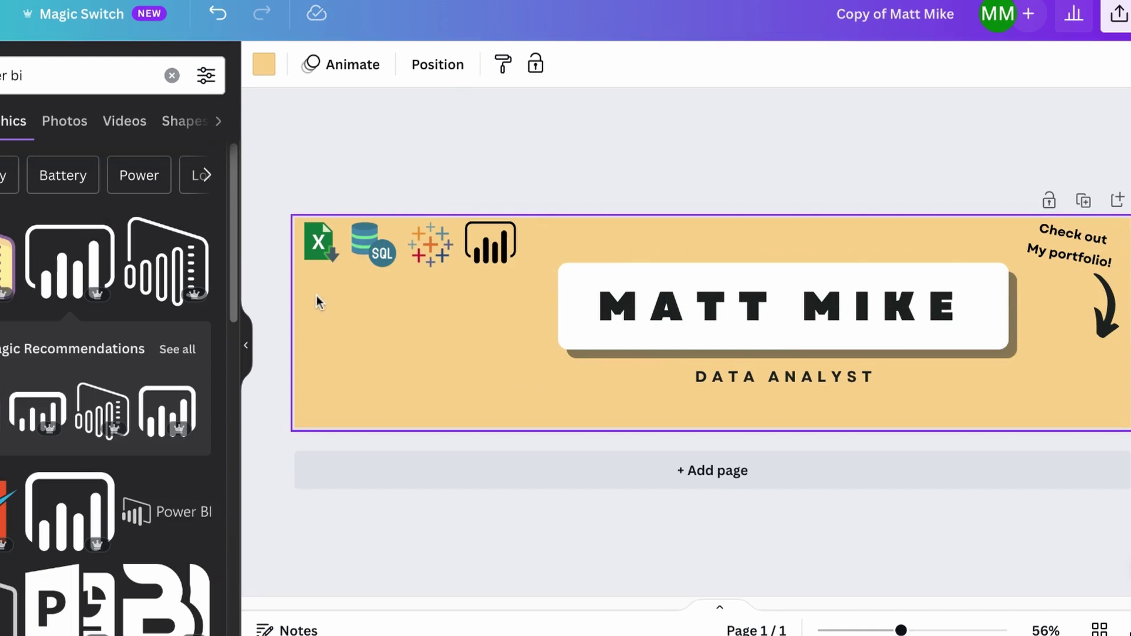
Shrink the tool icons slightly and move them closer together in the banner's upper-left corner
{"action": "left_click", "coordinate": [321, 242]}
{"action": "left_click_drag", "start_coordinate": [339, 262], "coordinate": [412, 262]}
{"action": "left_click_drag", "start_coordinate": [495, 248], "coordinate": [453, 246]}
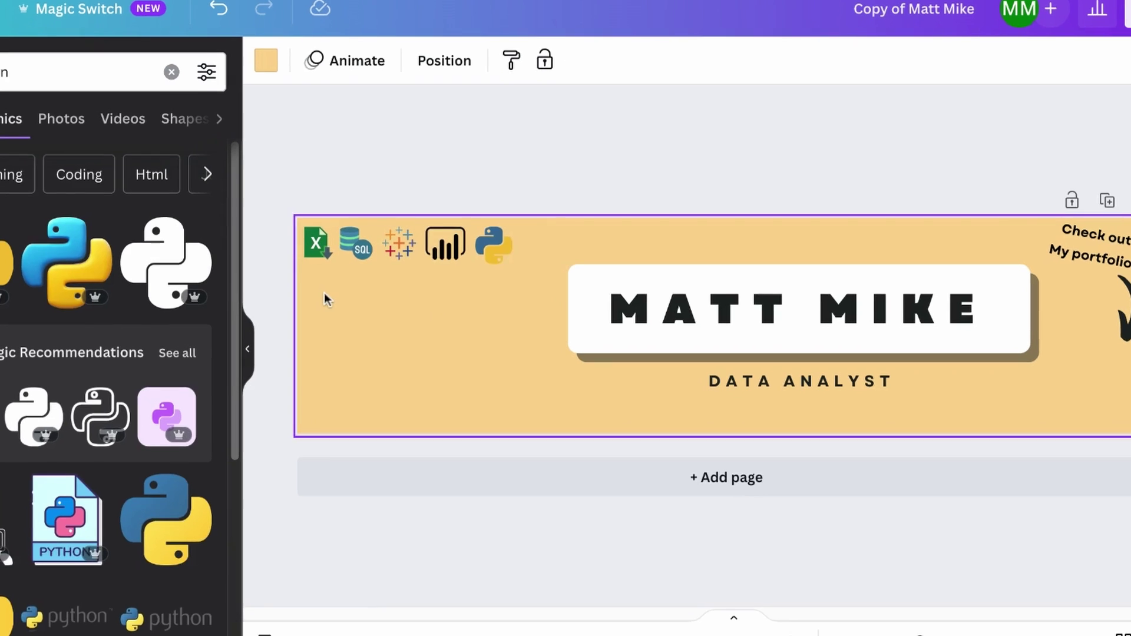
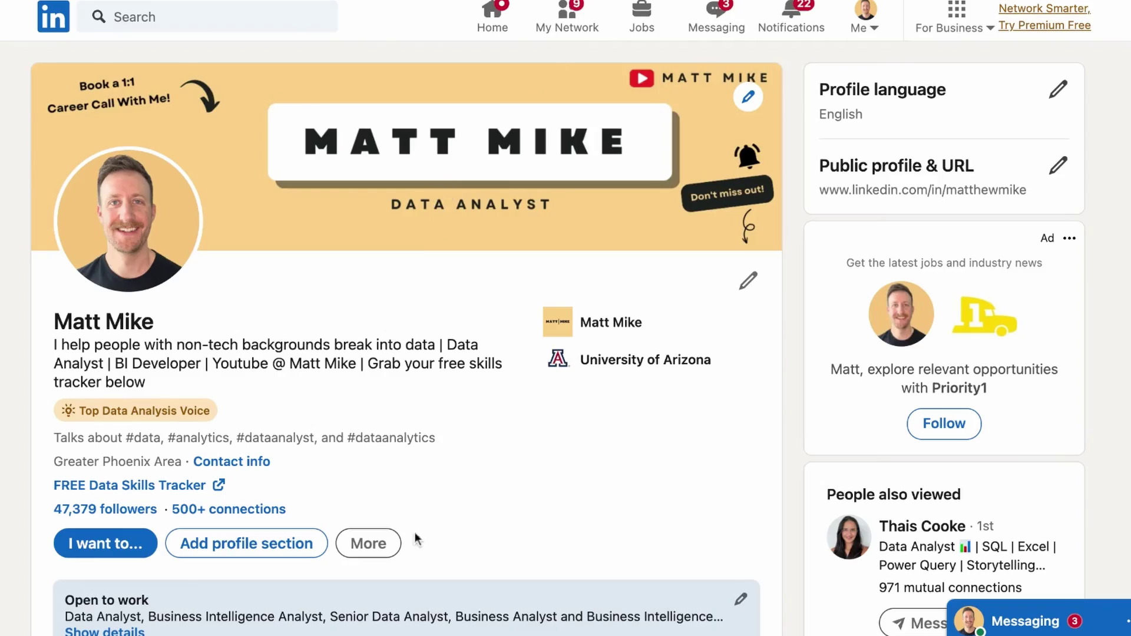
On the LinkedIn profile, examine the Analytics and Resources sections and the profile topics on the Analytics & tools page
{"action": "scroll", "coordinate": [430, 402], "scroll_direction": "down", "scroll_amount": 8}
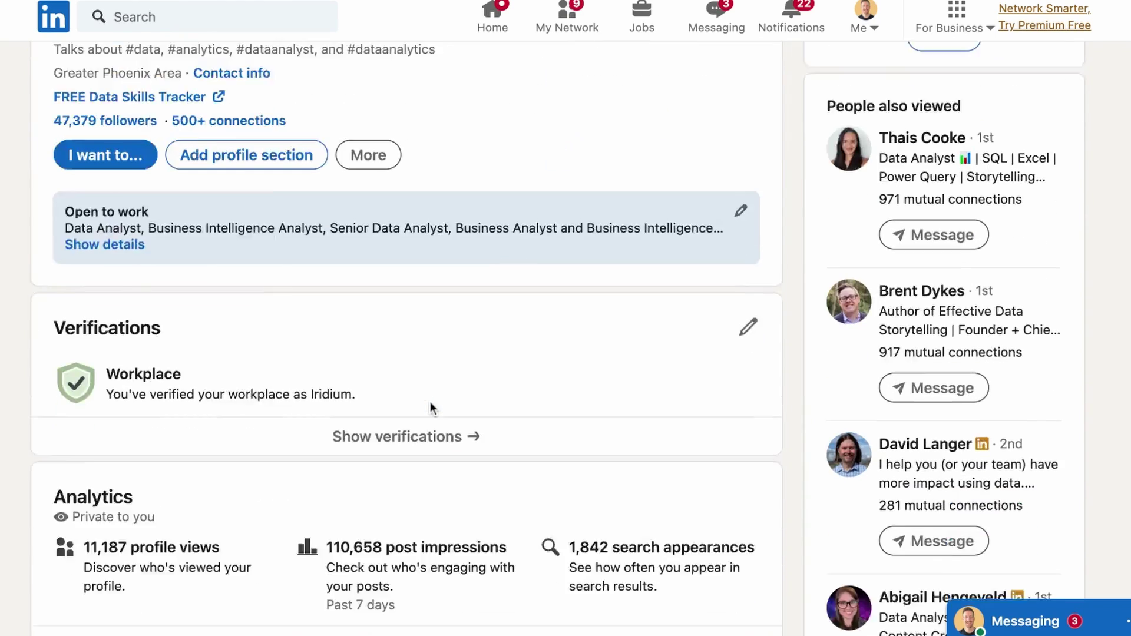
{"action": "scroll", "coordinate": [430, 402], "scroll_direction": "down", "scroll_amount": 8}
{"action": "scroll", "coordinate": [429, 403], "scroll_direction": "up", "scroll_amount": 2}
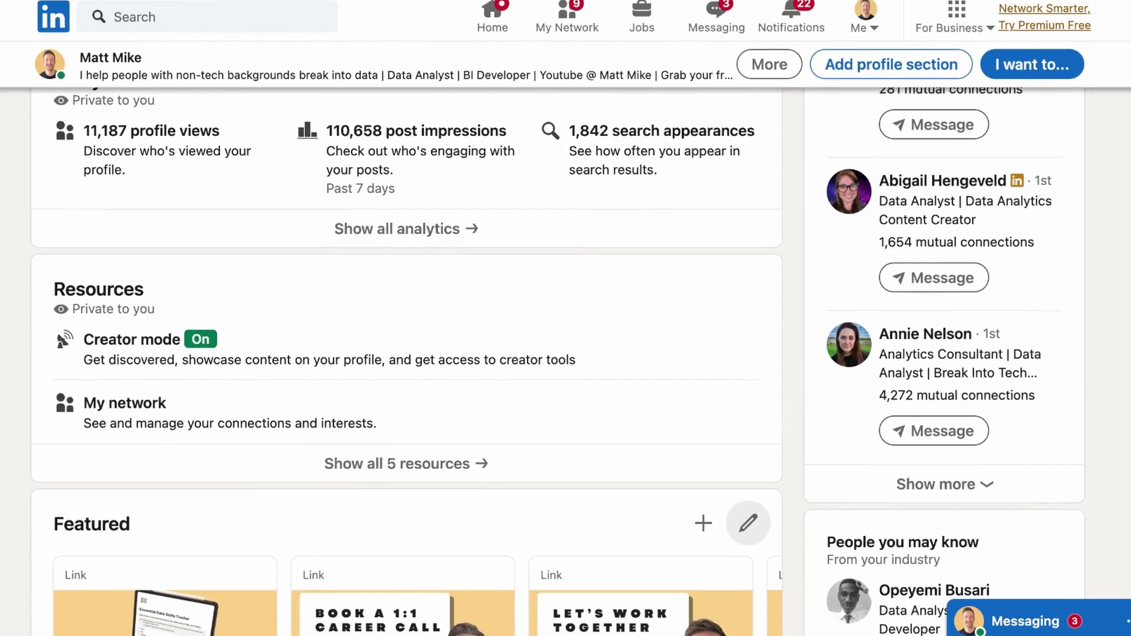
{"action": "scroll", "coordinate": [342, 430], "scroll_direction": "up", "scroll_amount": 2}
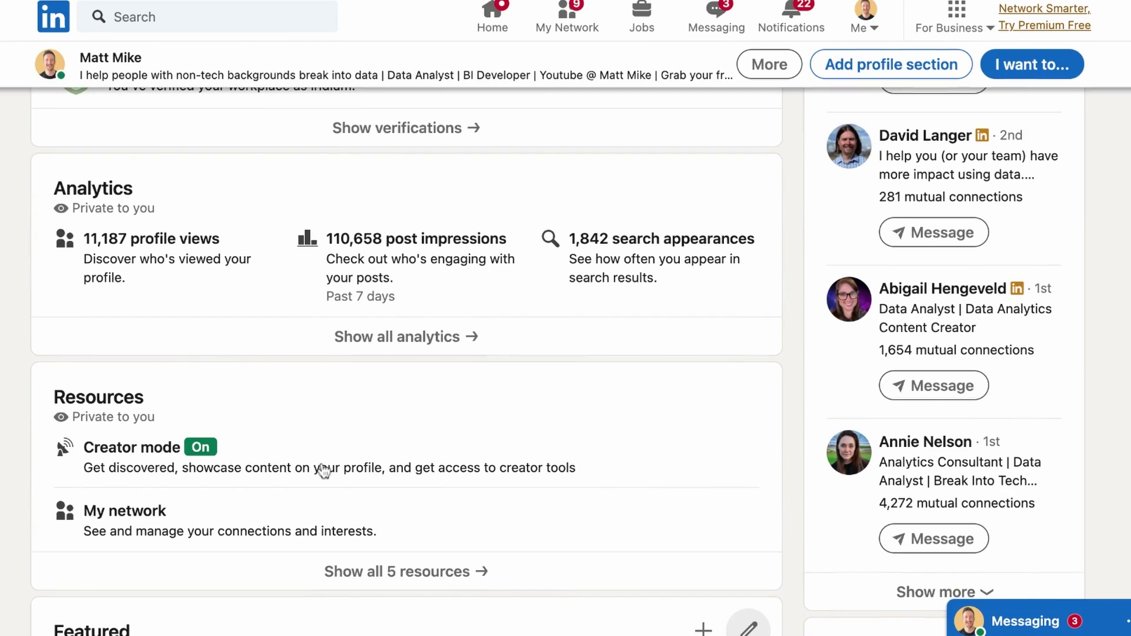
{"action": "left_click", "coordinate": [423, 406]}
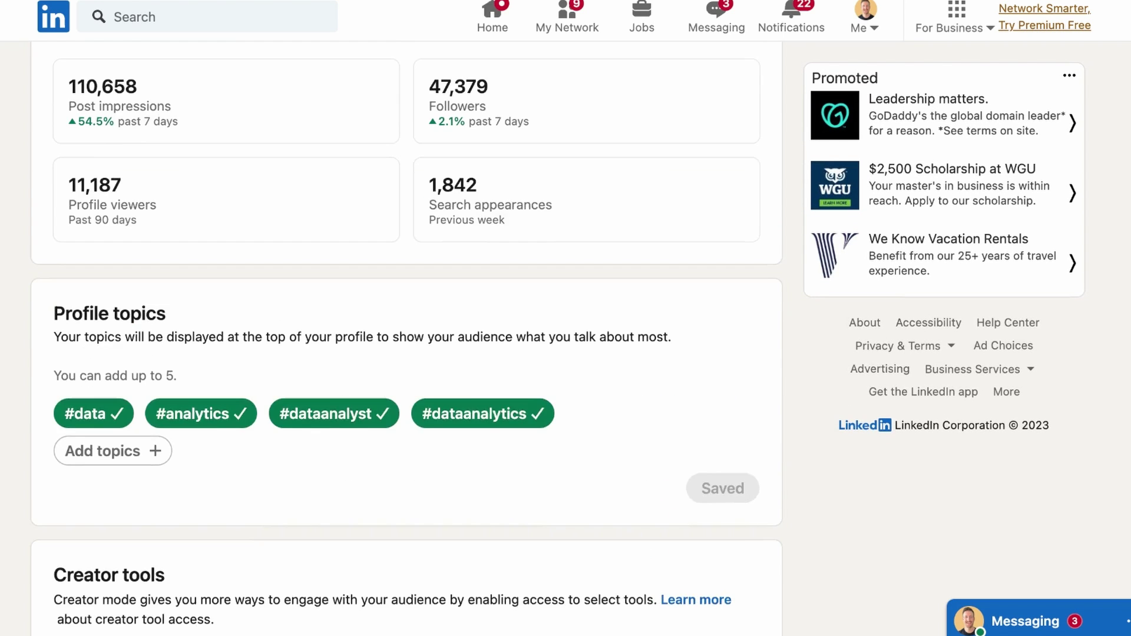
{"action": "scroll", "coordinate": [227, 254], "scroll_direction": "up", "scroll_amount": 3}
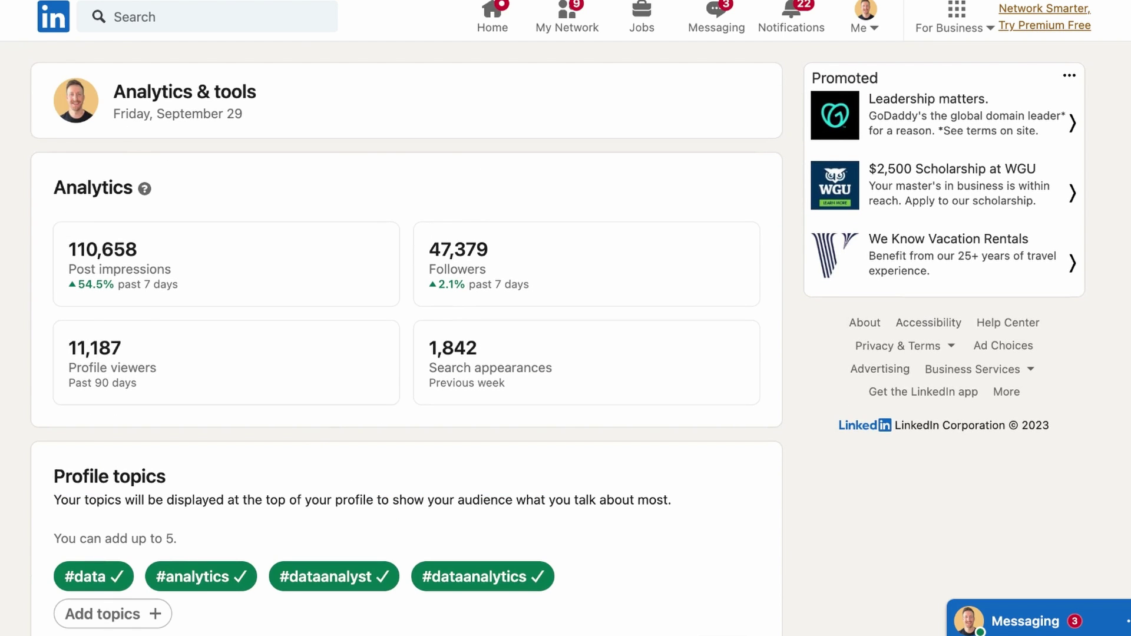
{"action": "key", "text": "alt+Left"}
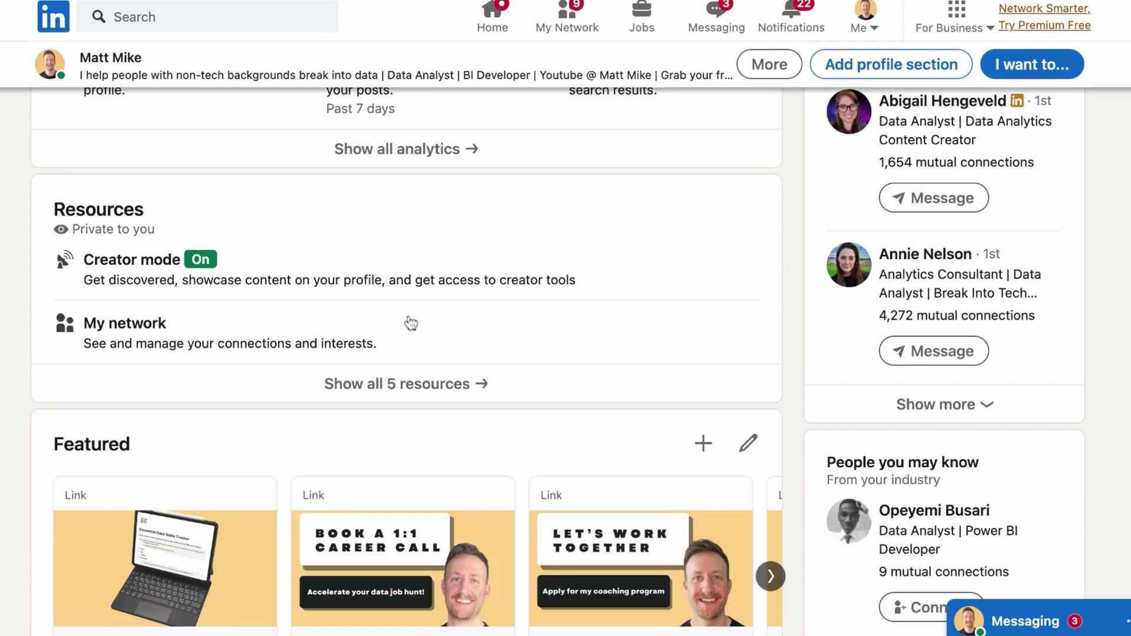
{"action": "scroll", "coordinate": [412, 318], "scroll_direction": "up", "scroll_amount": 10}
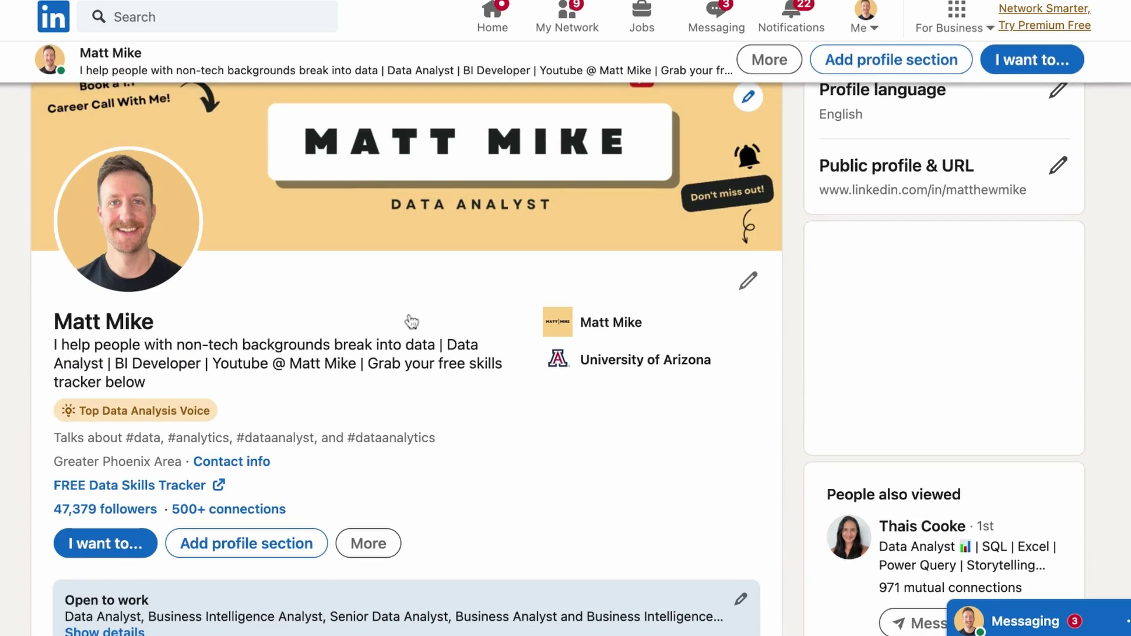
Open the custom button settings from the profile's intro editor and choose the Link option
{"action": "triple_click", "coordinate": [261, 485]}
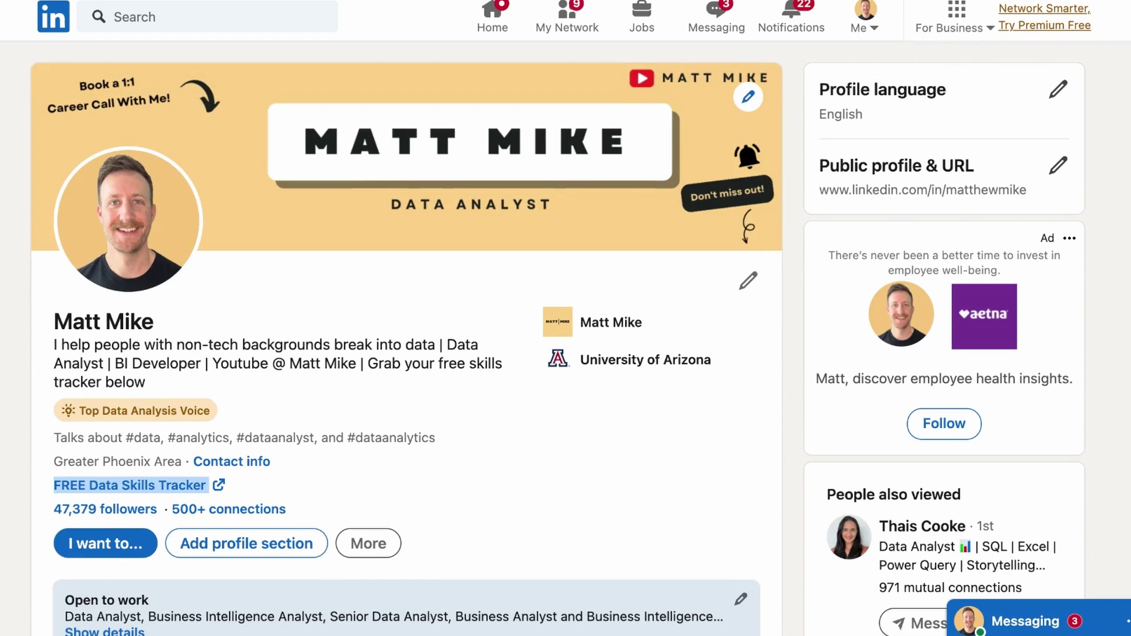
{"action": "left_click", "coordinate": [260, 485]}
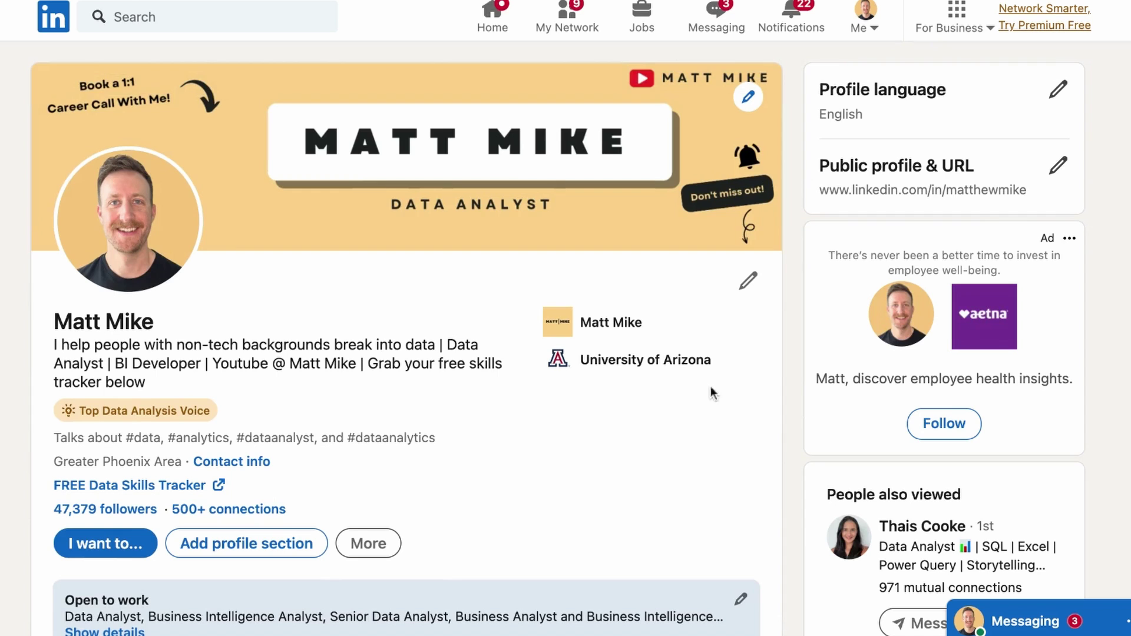
{"action": "left_click", "coordinate": [748, 281]}
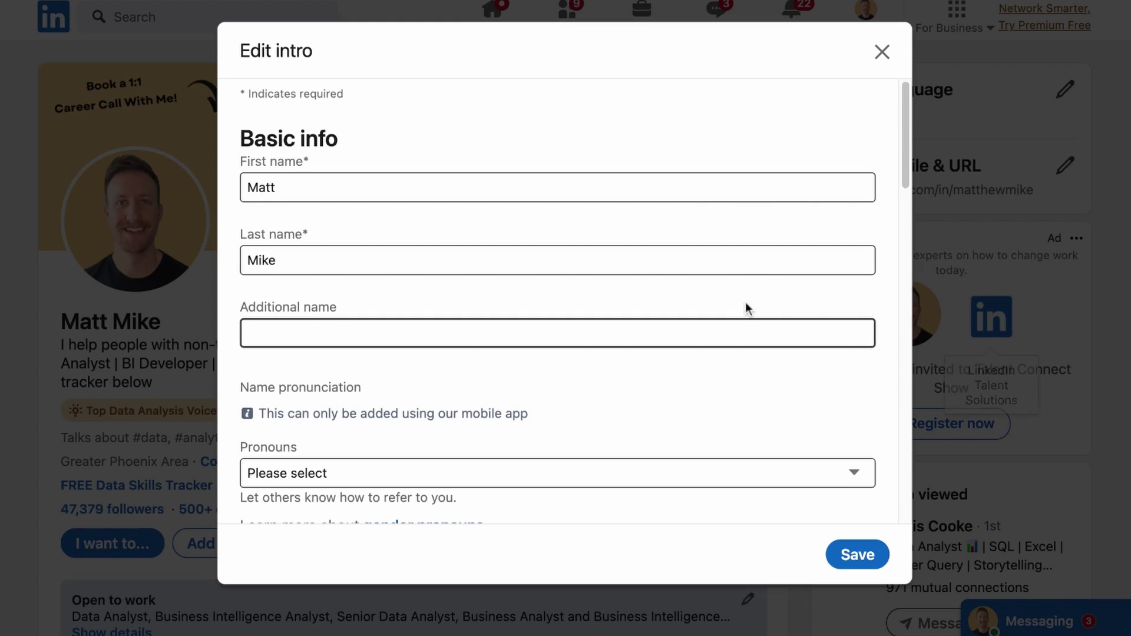
{"action": "scroll", "coordinate": [745, 307], "scroll_direction": "down", "scroll_amount": 10}
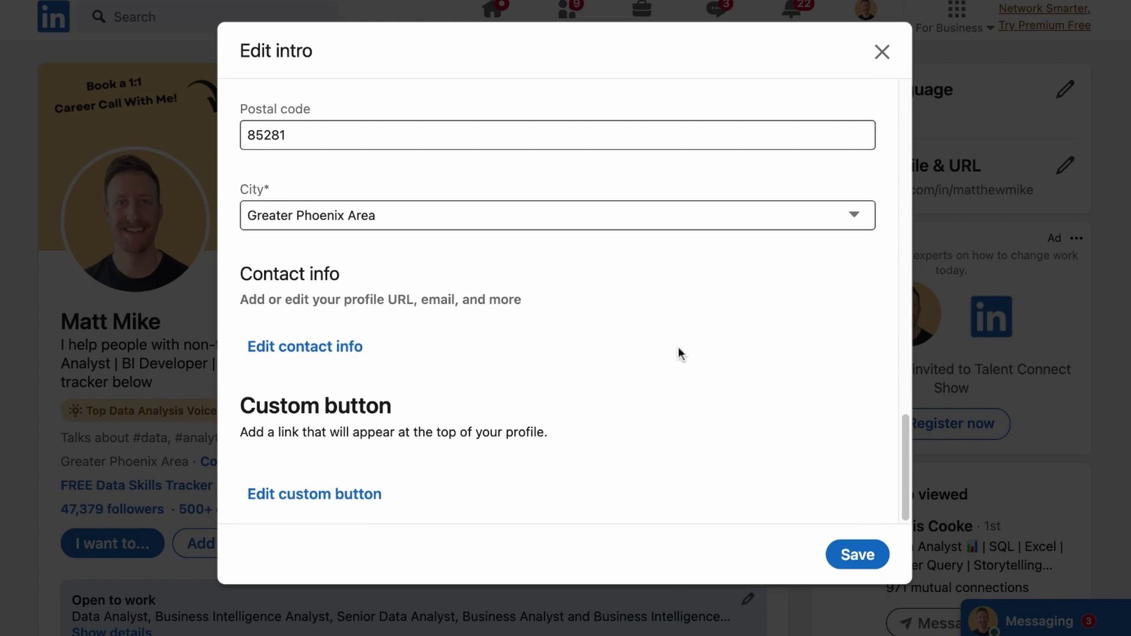
{"action": "left_click", "coordinate": [358, 506]}
{"action": "left_click", "coordinate": [248, 234]}
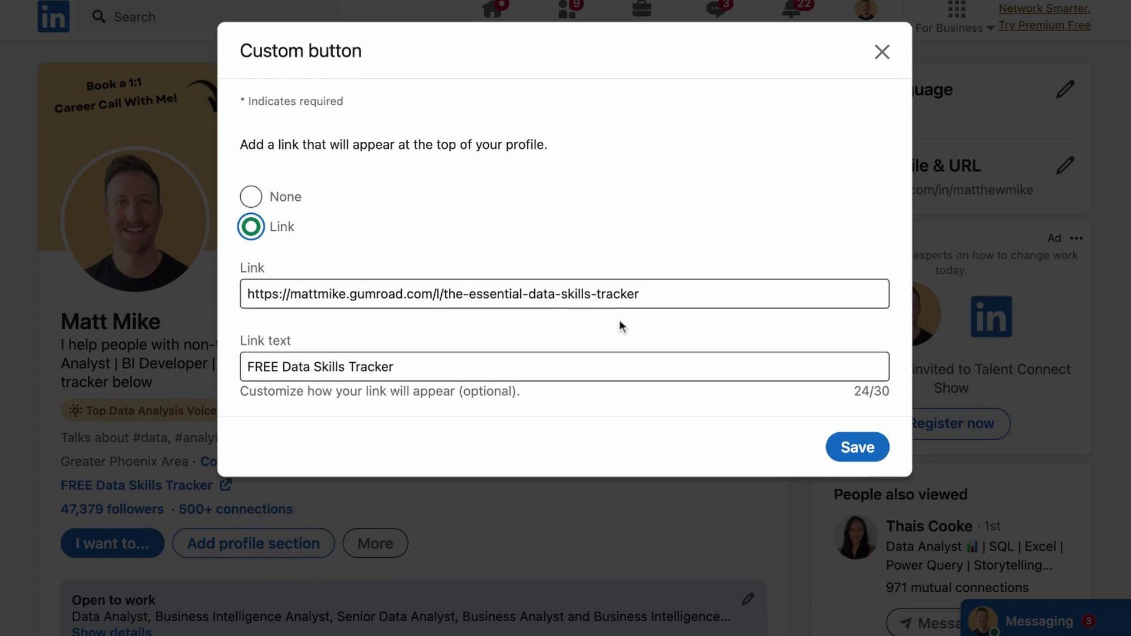
{"action": "left_click_drag", "start_coordinate": [642, 297], "coordinate": [704, 242]}
{"action": "left_click", "coordinate": [730, 230]}
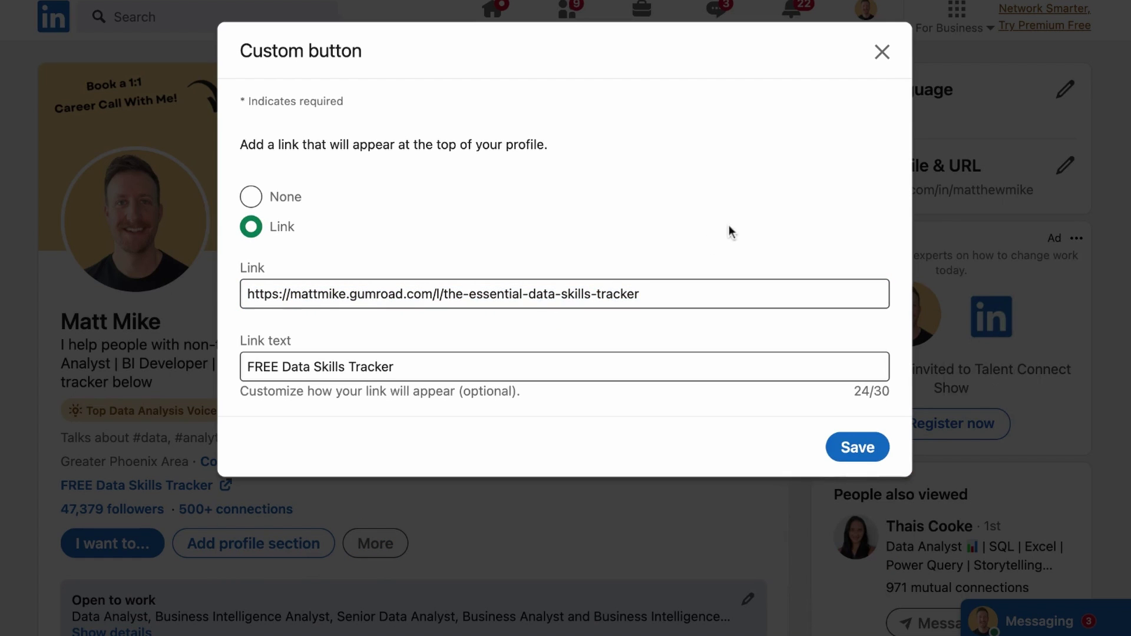
Set the custom button's link text to "View my portfolio" and save it
{"action": "triple_click", "coordinate": [617, 369]}
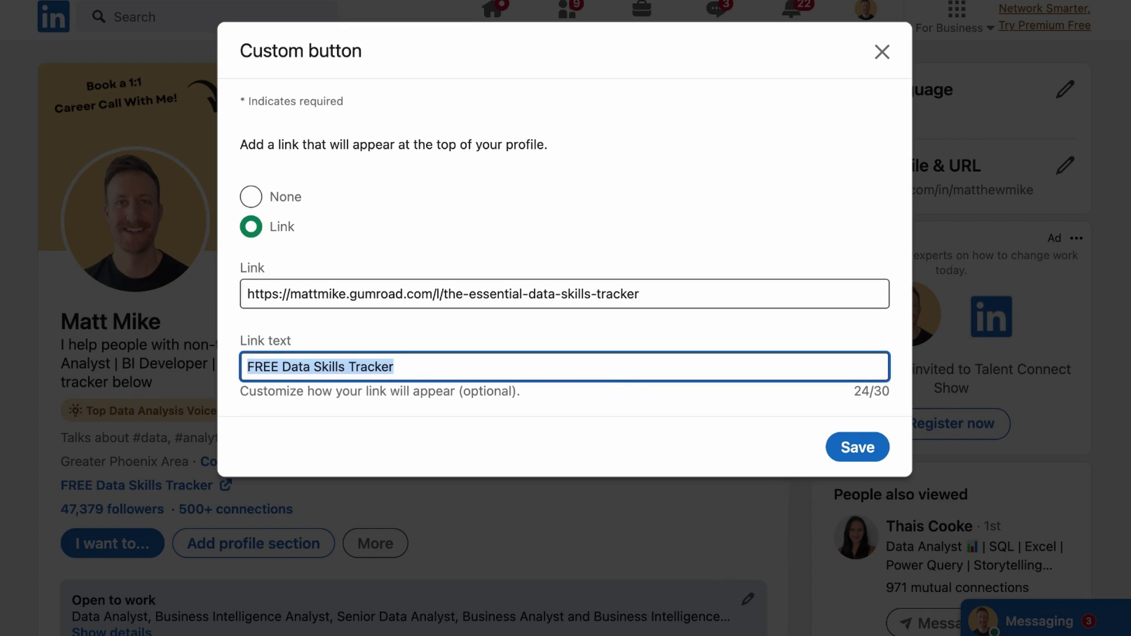
{"action": "type", "text": "View my portfolio"}
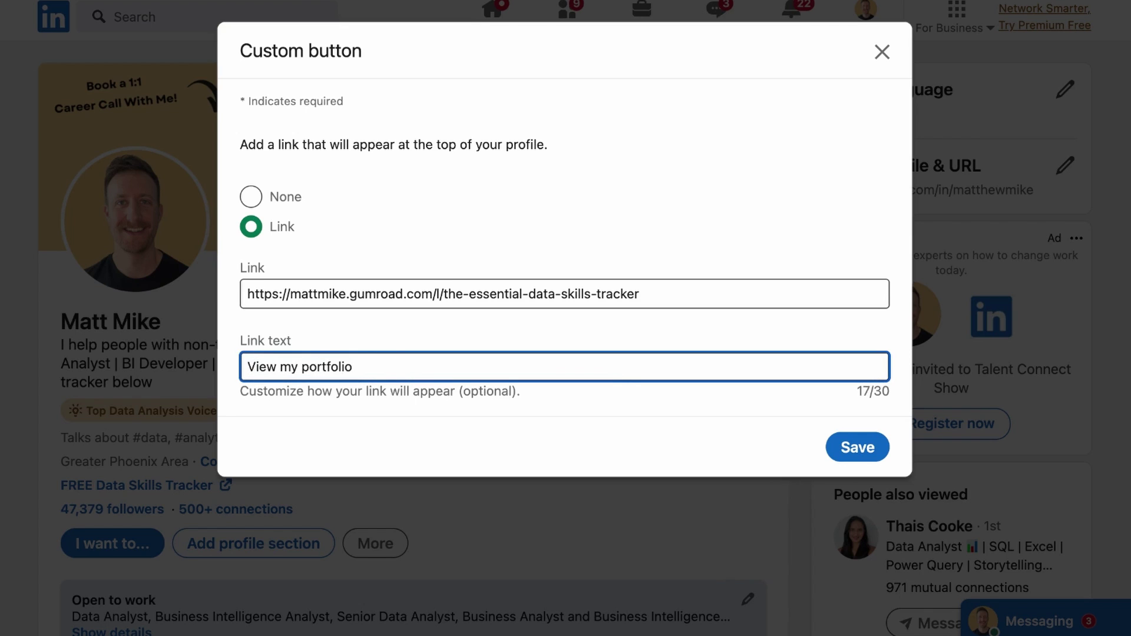
{"action": "left_click", "coordinate": [857, 447]}
{"action": "scroll", "coordinate": [322, 476], "scroll_direction": "down", "scroll_amount": 1}
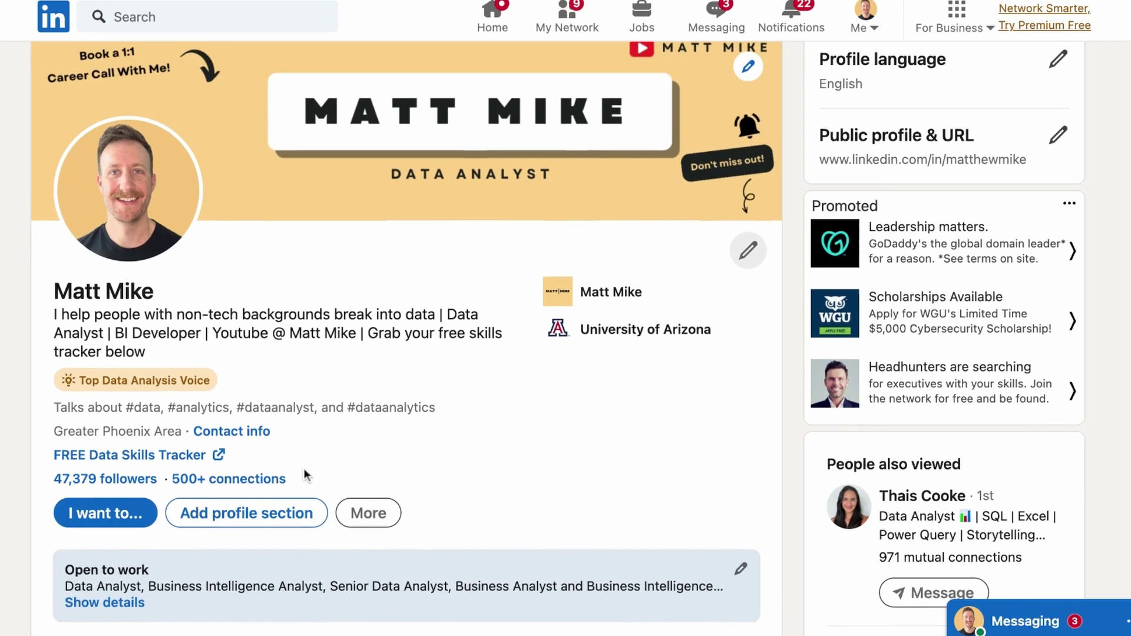
{"action": "triple_click", "coordinate": [278, 451]}
{"action": "left_click", "coordinate": [278, 451]}
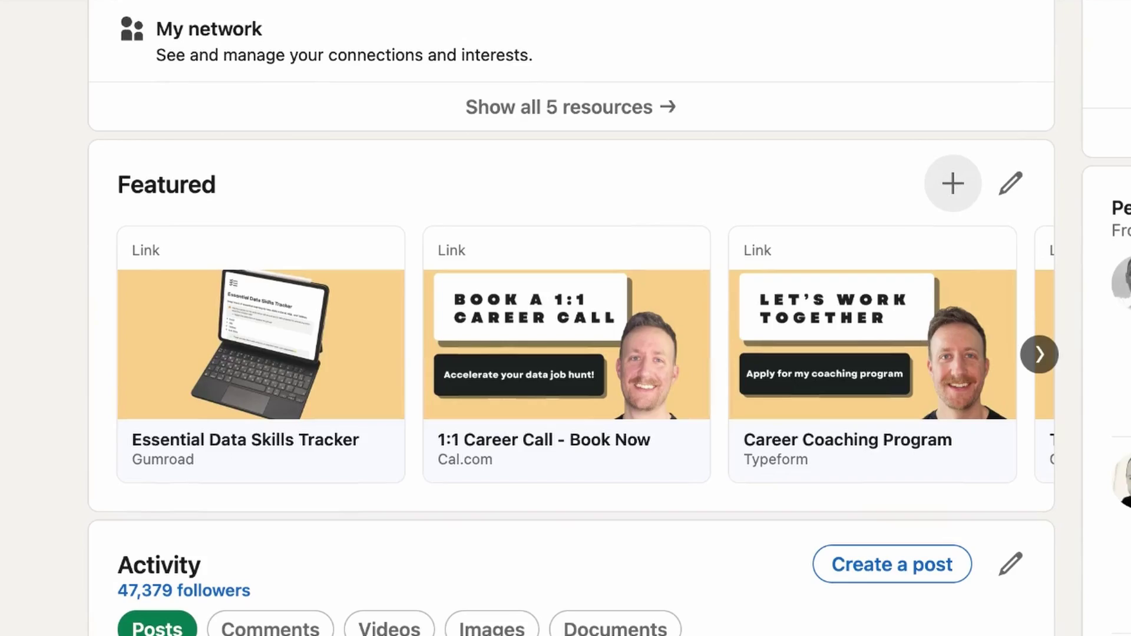
Add a new link to the Featured section using the carrd.co portfolio website's address and check its generated thumbnail
{"action": "left_click", "coordinate": [952, 183]}
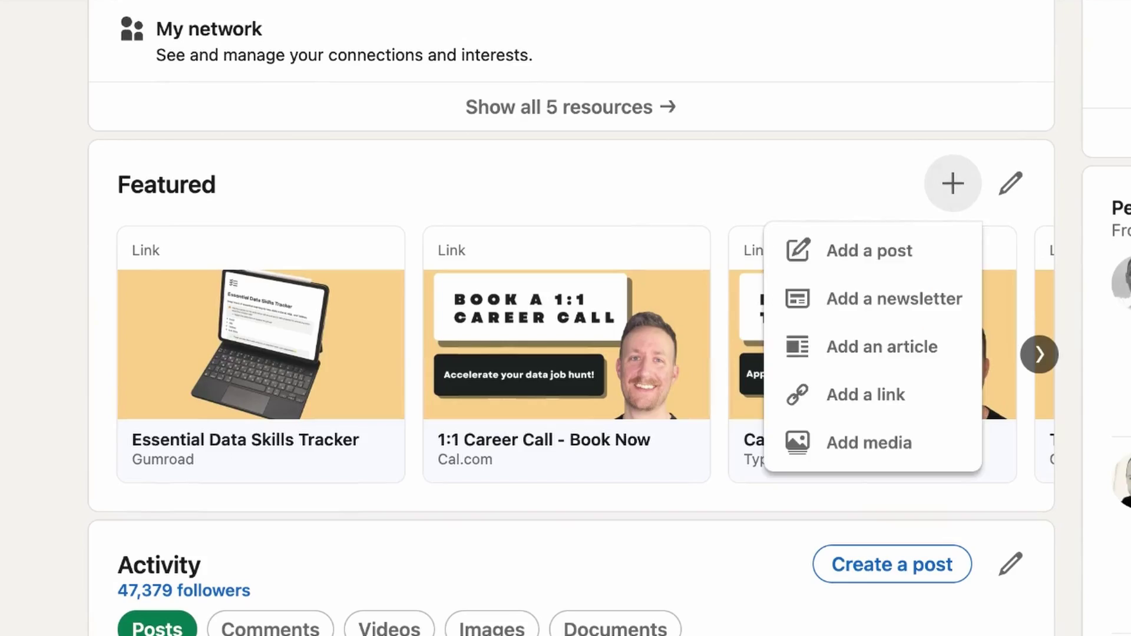
{"action": "left_click", "coordinate": [884, 405]}
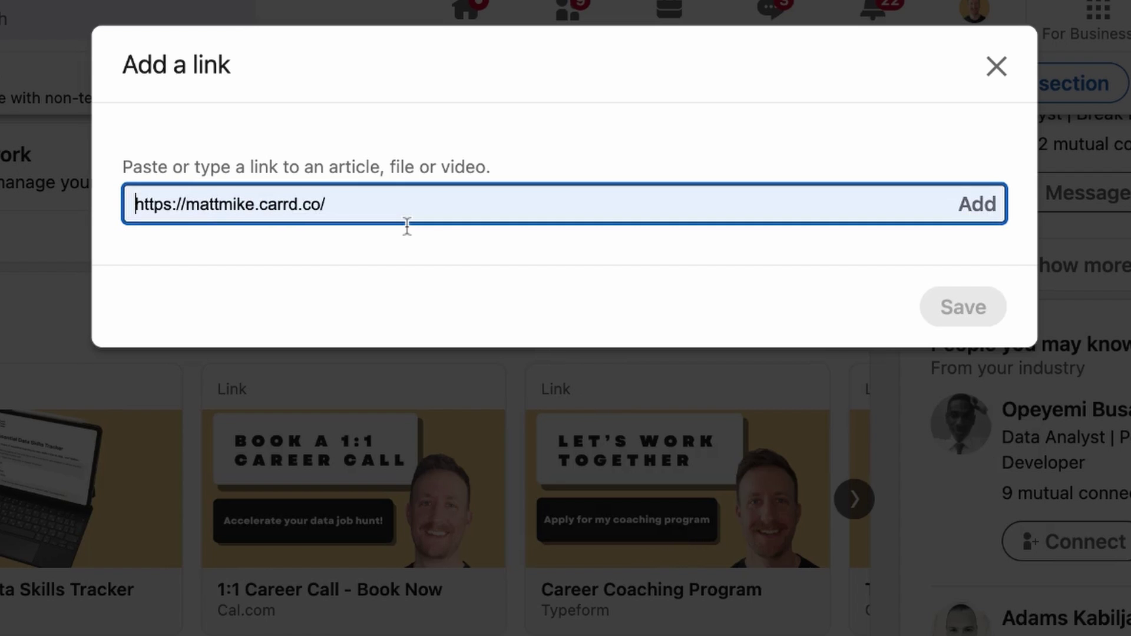
{"action": "left_click", "coordinate": [406, 222]}
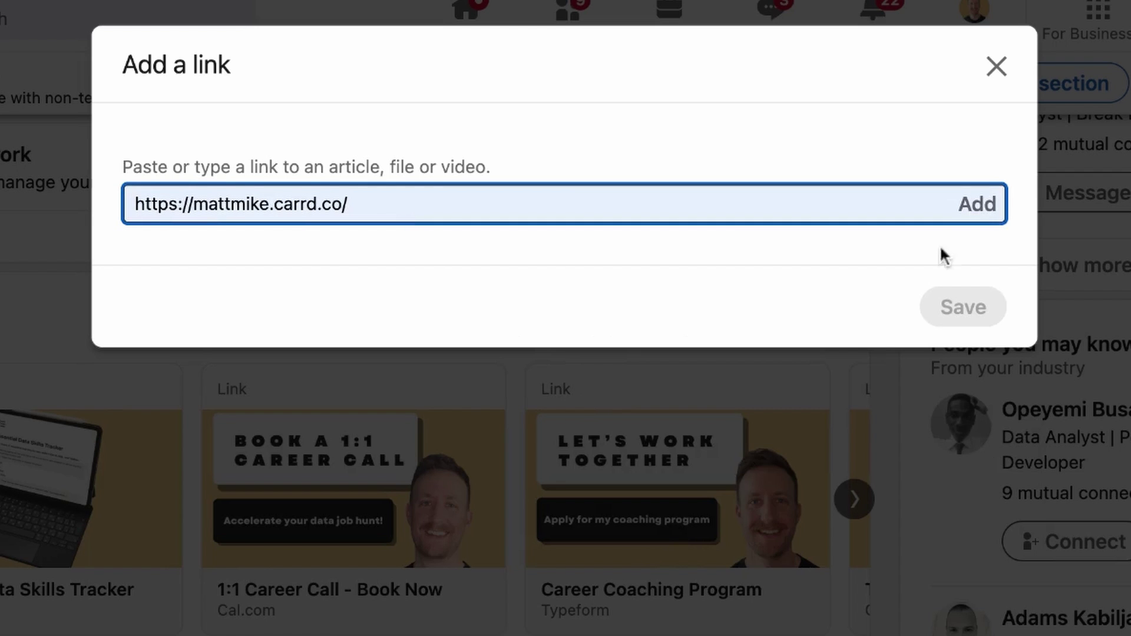
{"action": "left_click", "coordinate": [984, 209]}
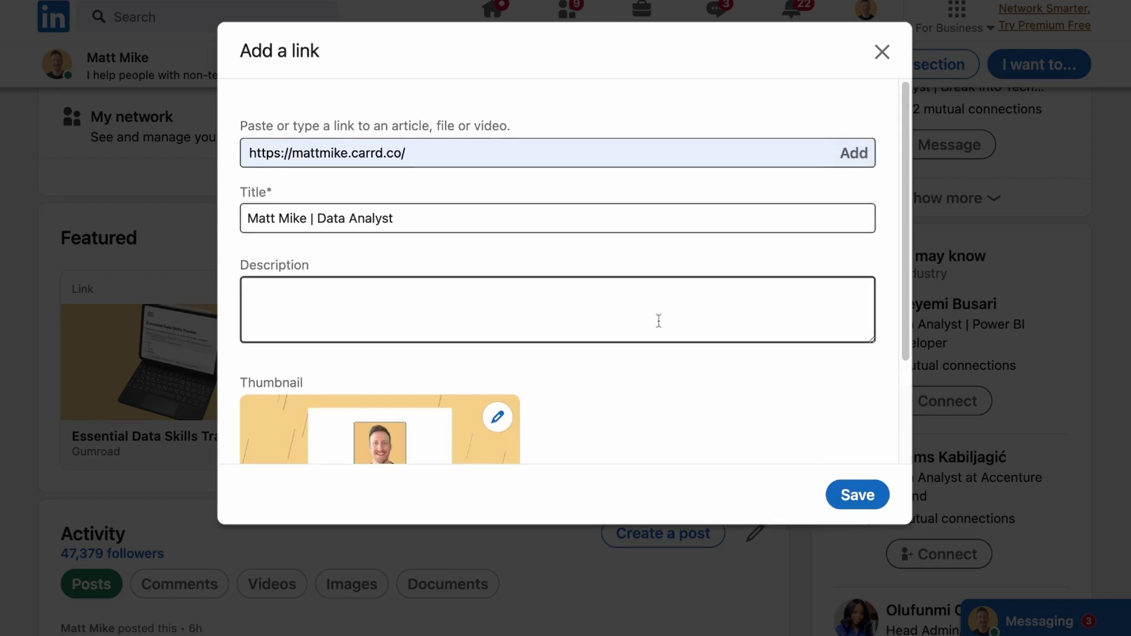
{"action": "scroll", "coordinate": [658, 320], "scroll_direction": "down", "scroll_amount": 3}
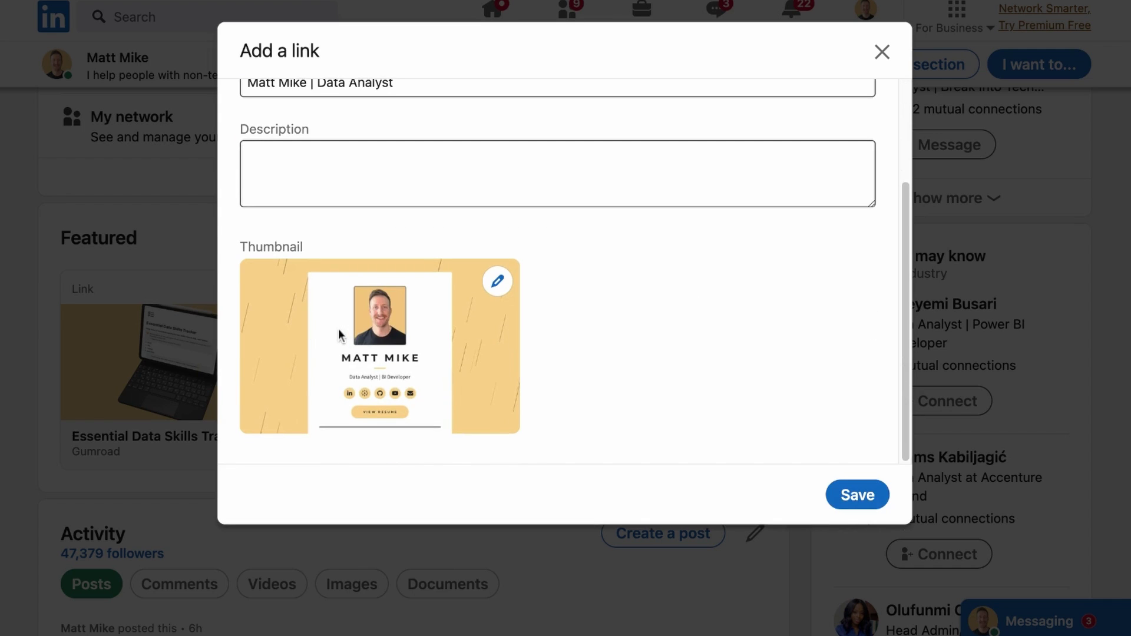
{"action": "scroll", "coordinate": [530, 294], "scroll_direction": "up", "scroll_amount": 3}
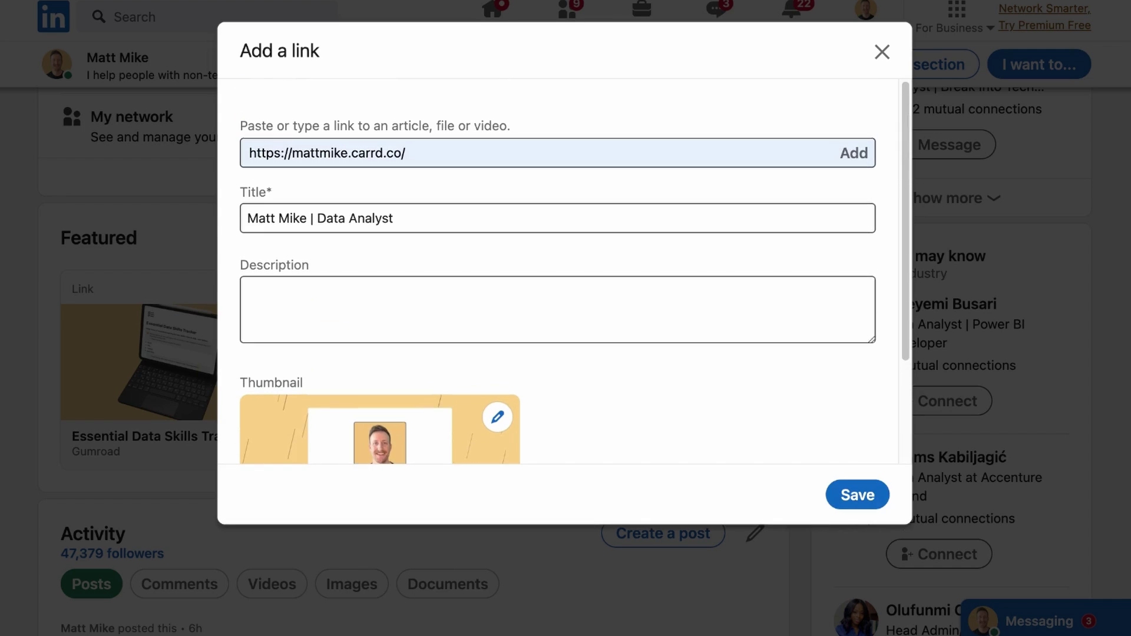
Set the featured link's title to "My portfolio" and start editing its description
{"action": "triple_click", "coordinate": [299, 219]}
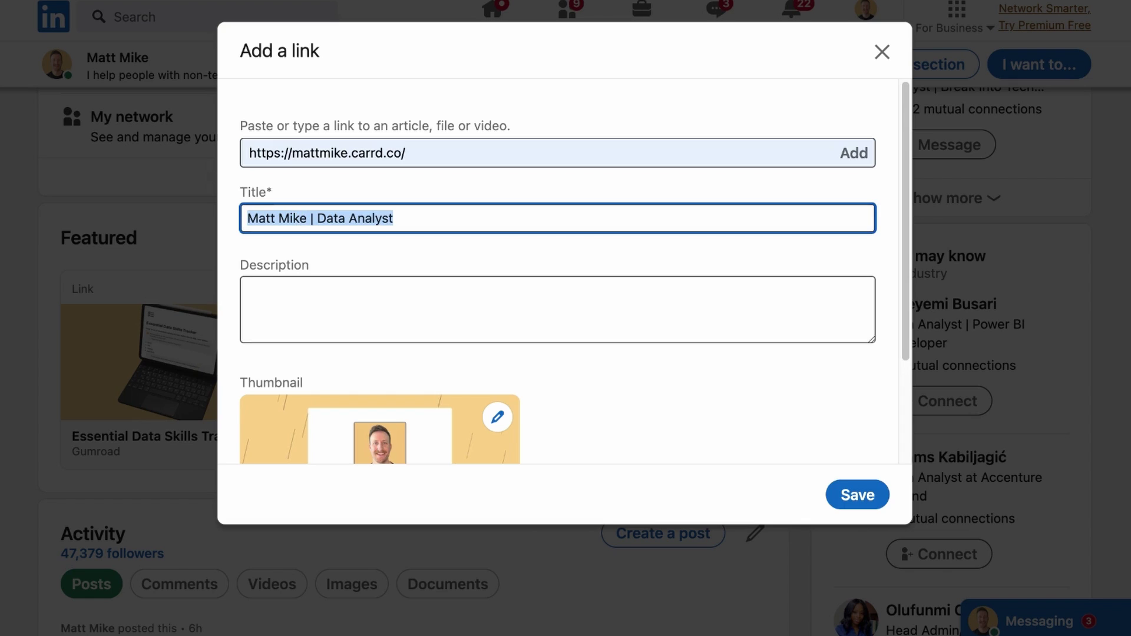
{"action": "type", "text": "My portfolio"}
{"action": "left_click", "coordinate": [357, 289]}
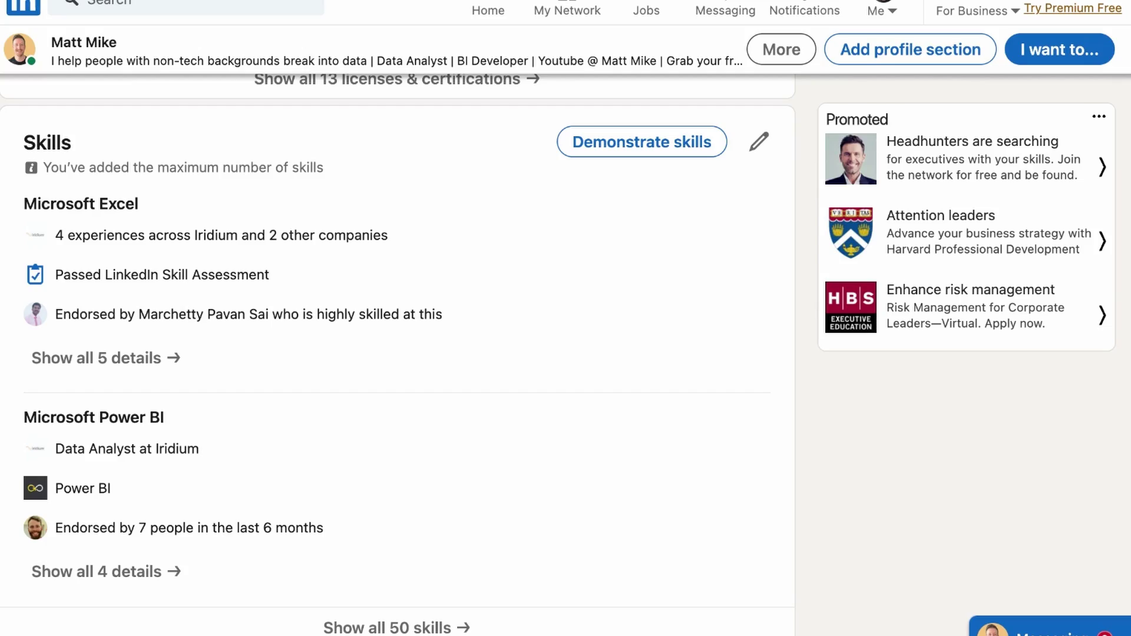
Open the full list of the profile's skills and examine the entries with their linked experiences, courses and endorsements
{"action": "left_click", "coordinate": [395, 628]}
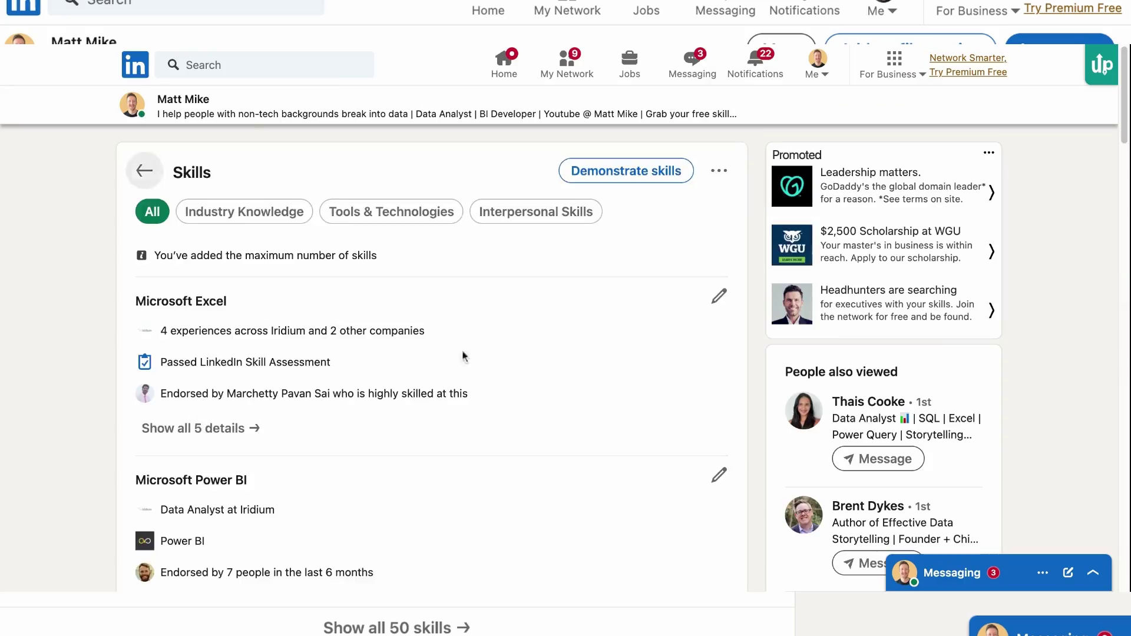
{"action": "scroll", "coordinate": [463, 347], "scroll_direction": "down", "scroll_amount": 15}
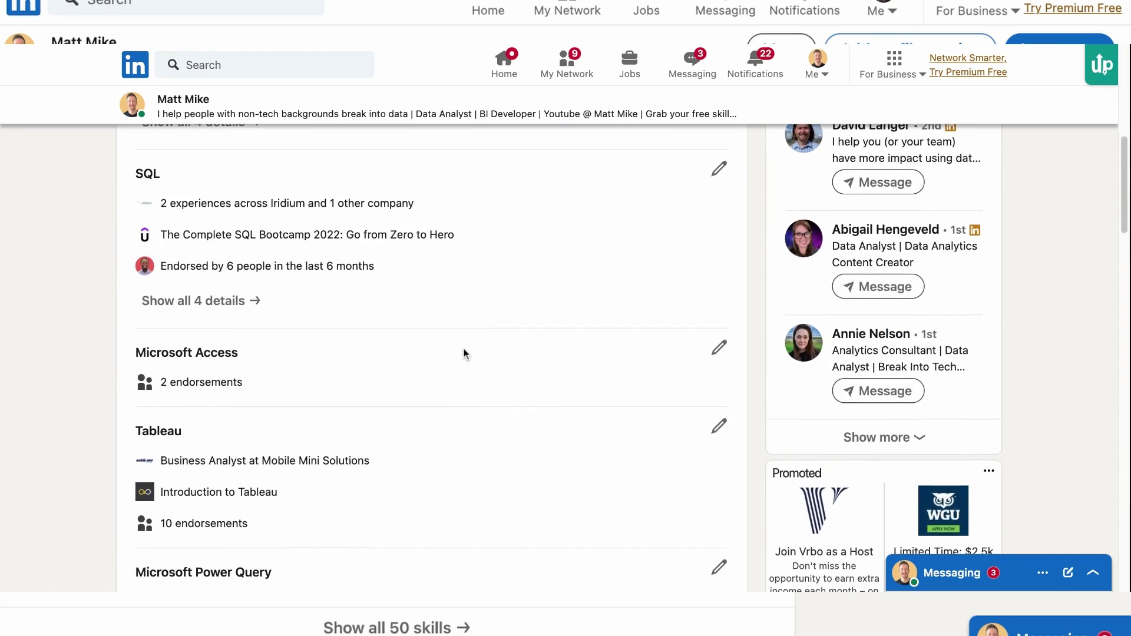
{"action": "scroll", "coordinate": [432, 353], "scroll_direction": "down", "scroll_amount": 15}
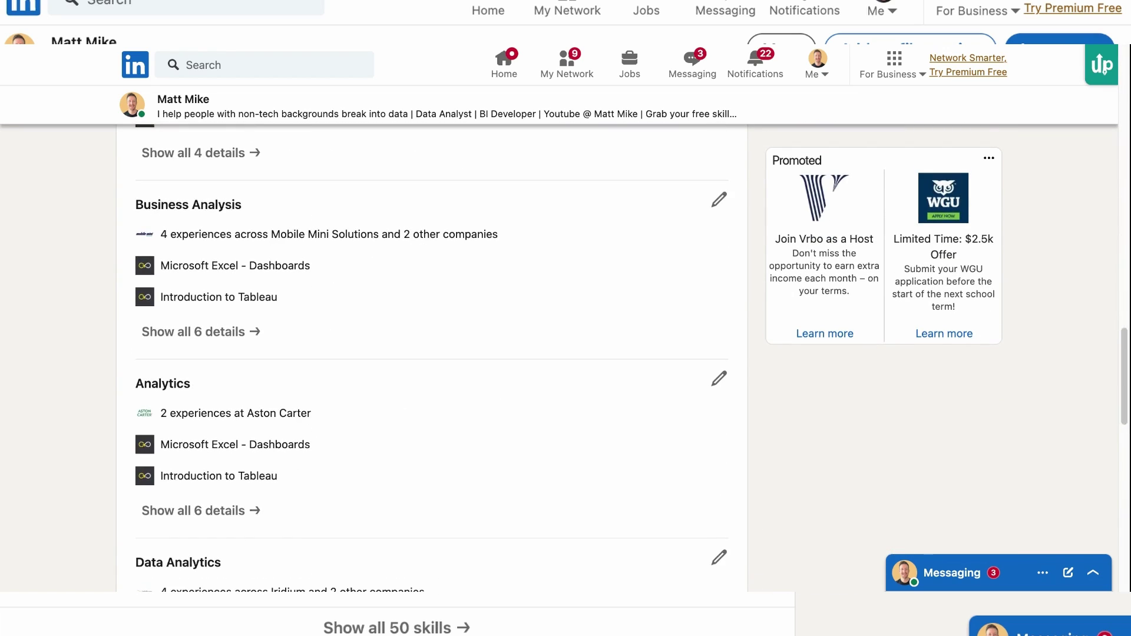
{"action": "scroll", "coordinate": [432, 353], "scroll_direction": "down", "scroll_amount": 5}
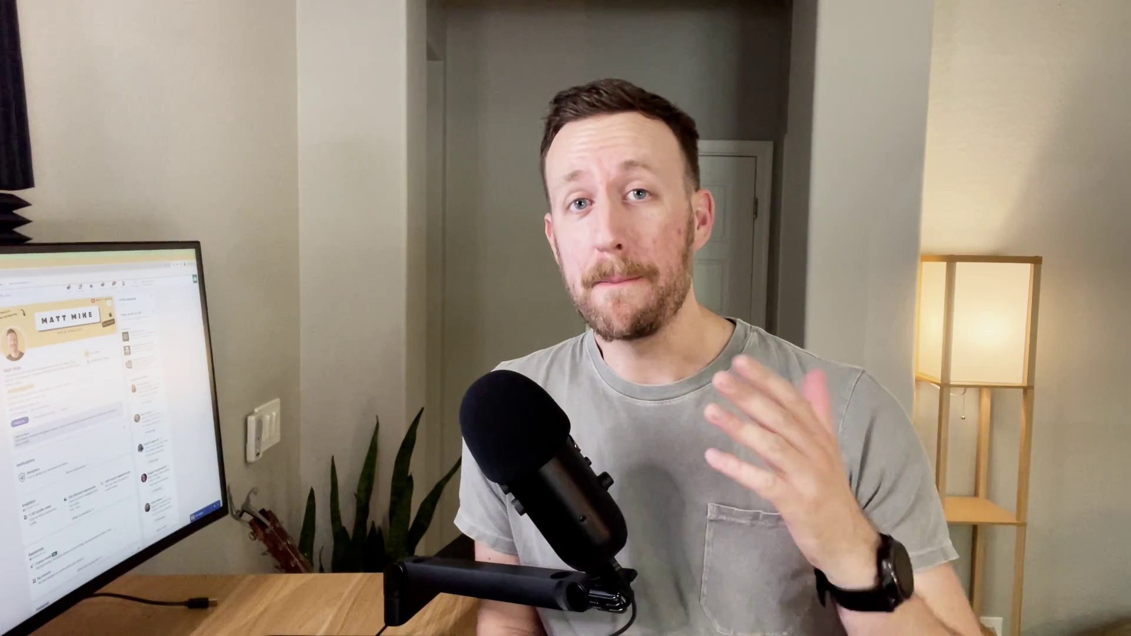